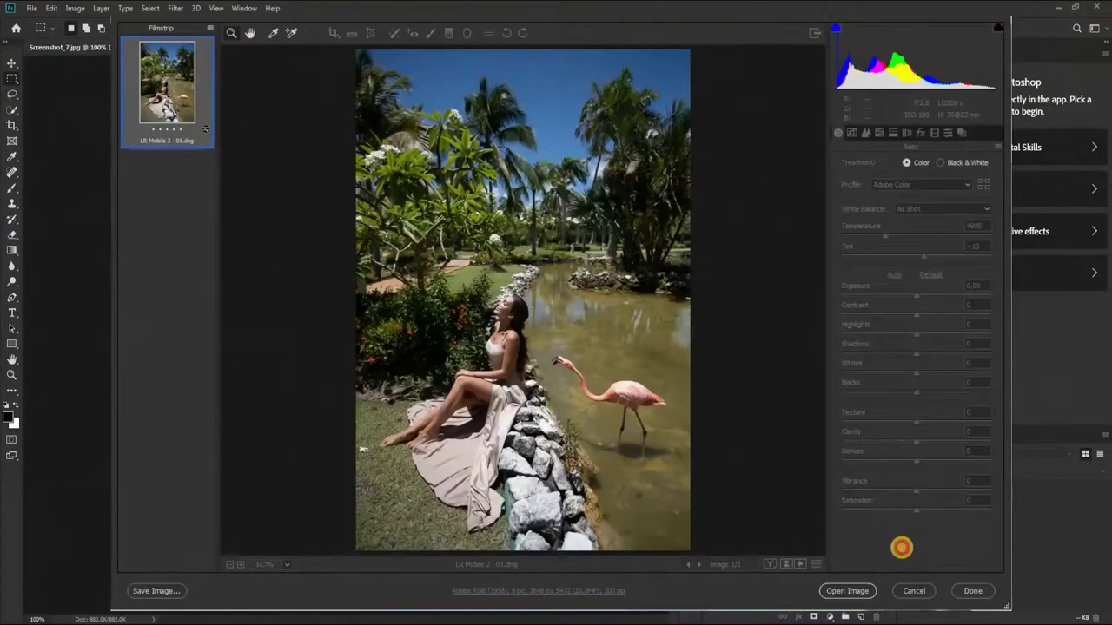
Step: Apply the Camera Standard profile from the Profile Browser's Camera Matching group
left_click(980, 183)
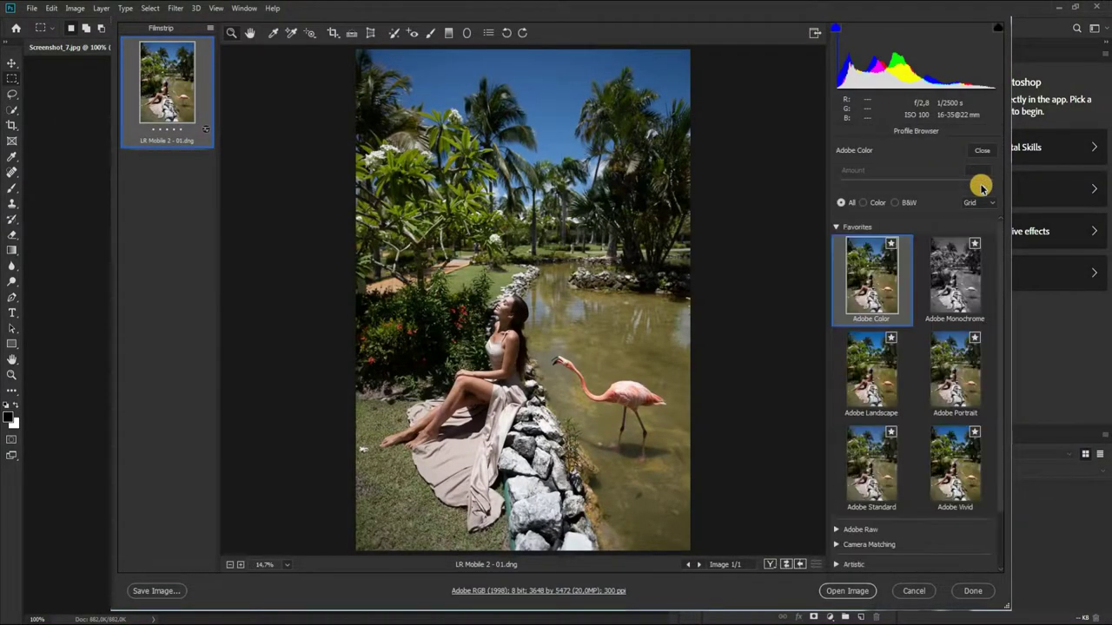
left_click_drag(1000, 236, 998, 301)
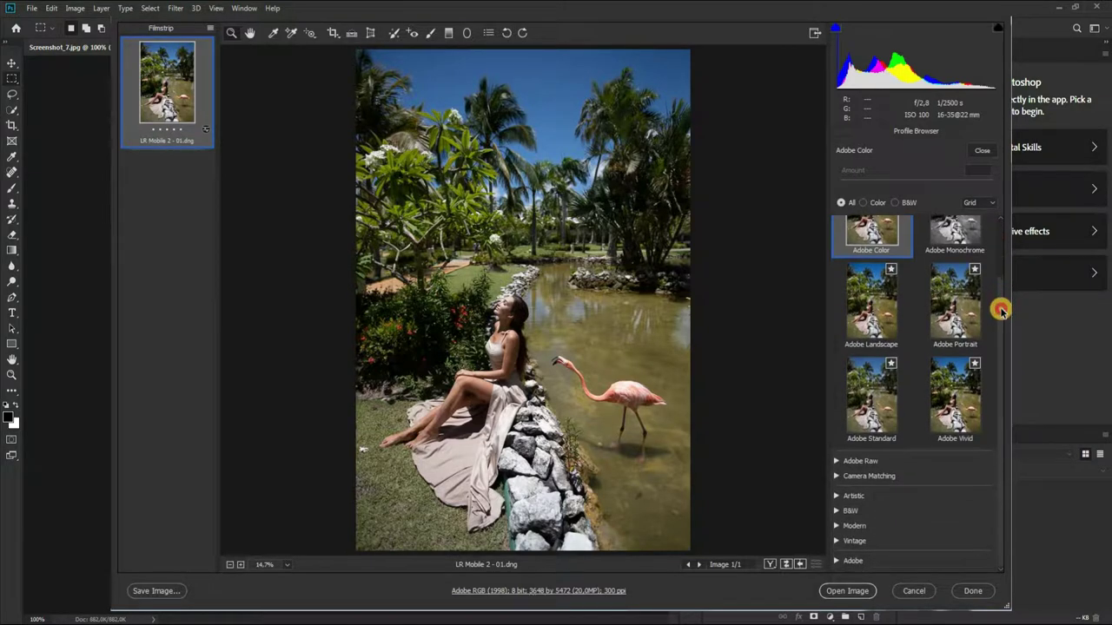
left_click(836, 475)
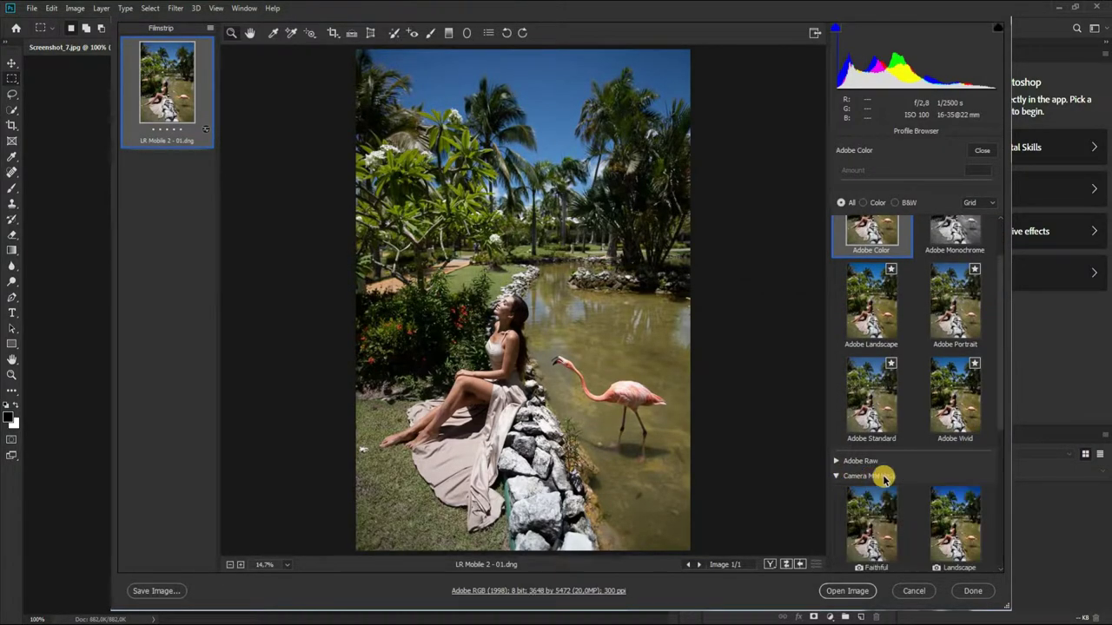
mouse_move(1003, 378)
left_mouse_down()
mouse_move(995, 471)
mouse_move(982, 488)
left_mouse_up()
left_click(877, 486)
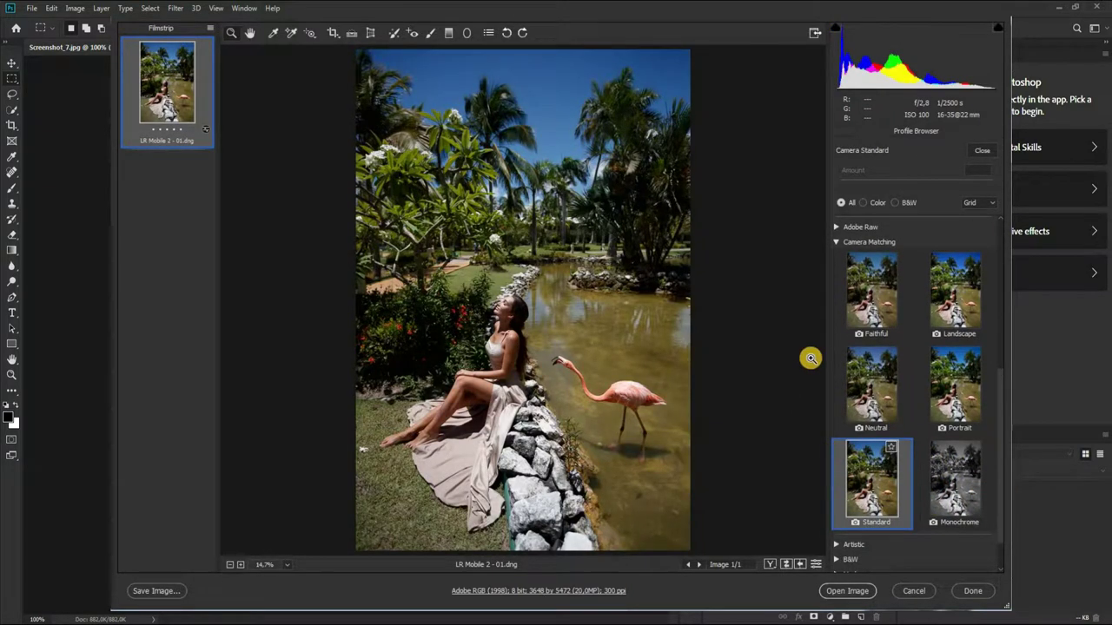
left_click(831, 242)
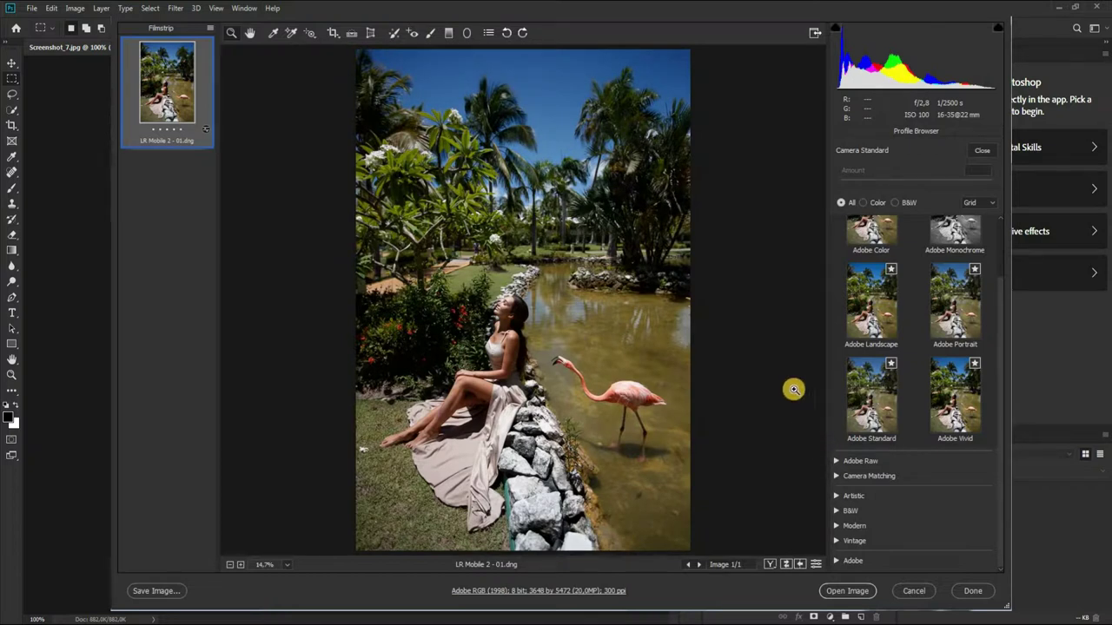
Step: Set white balance to Temperature 5351 and Tint +11 in the Basic panel
left_click(981, 150)
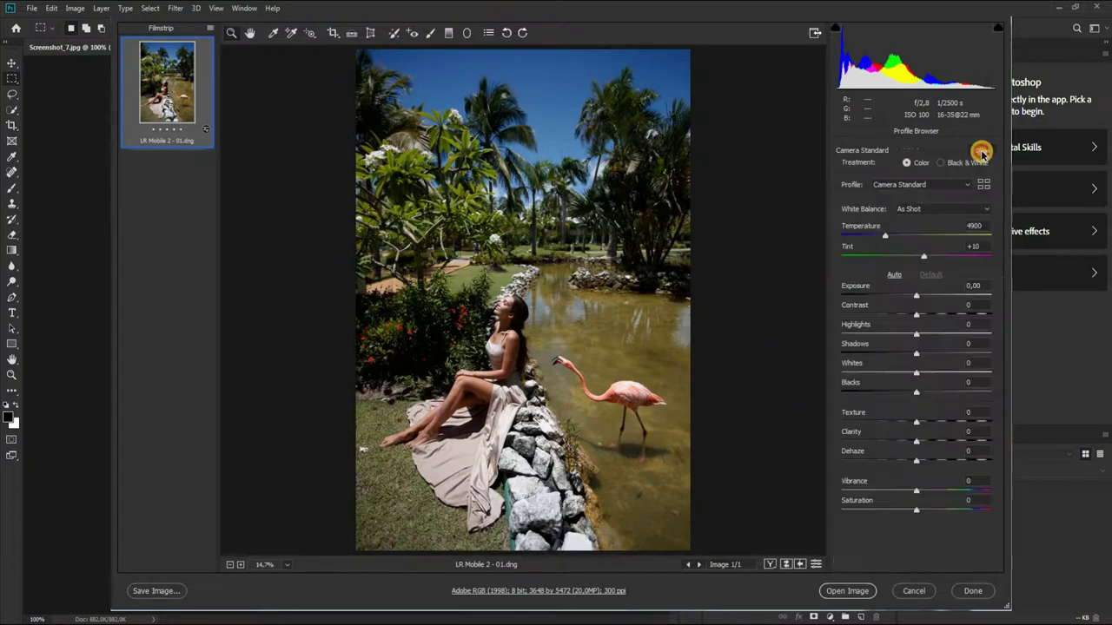
left_click(973, 227)
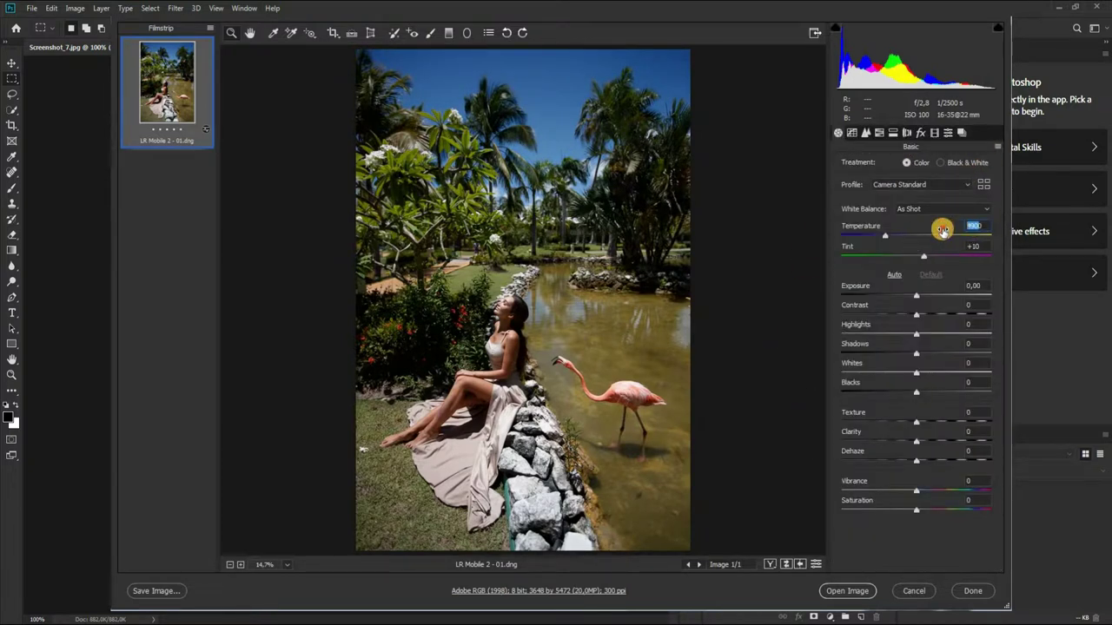
left_click_drag(885, 240, 889, 239)
left_click(974, 225)
left_click_drag(974, 225, 999, 226)
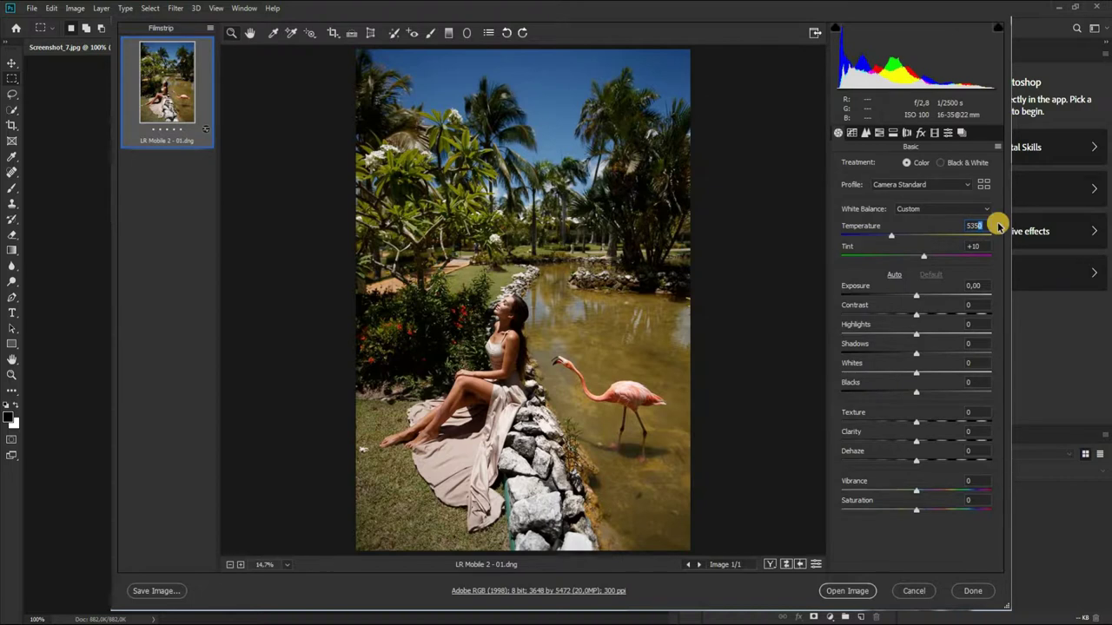
left_click(984, 245)
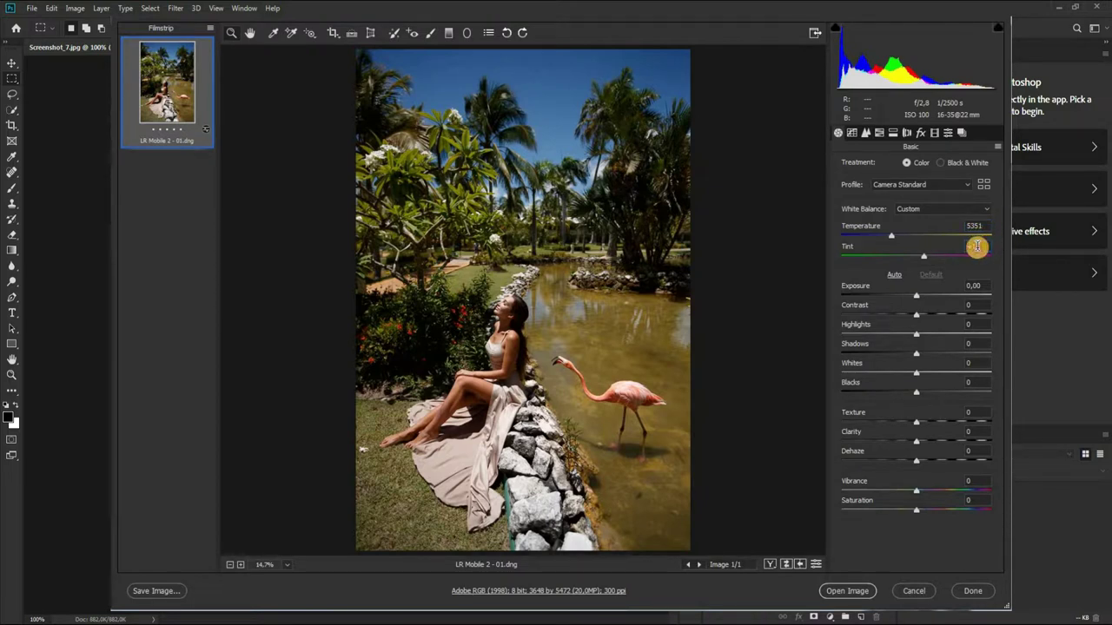
type("+11")
Step: Lower Exposure to -0.50, Highlights and Whites to -100, Shadows and Blacks to +100
left_click(910, 296)
key("Down")
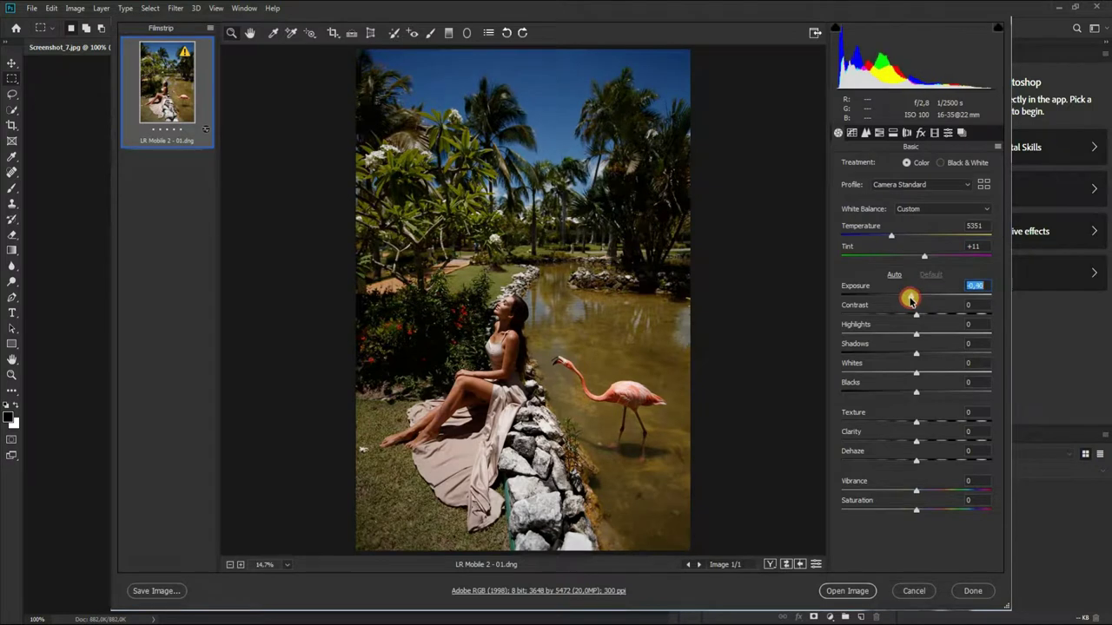
key("Down")
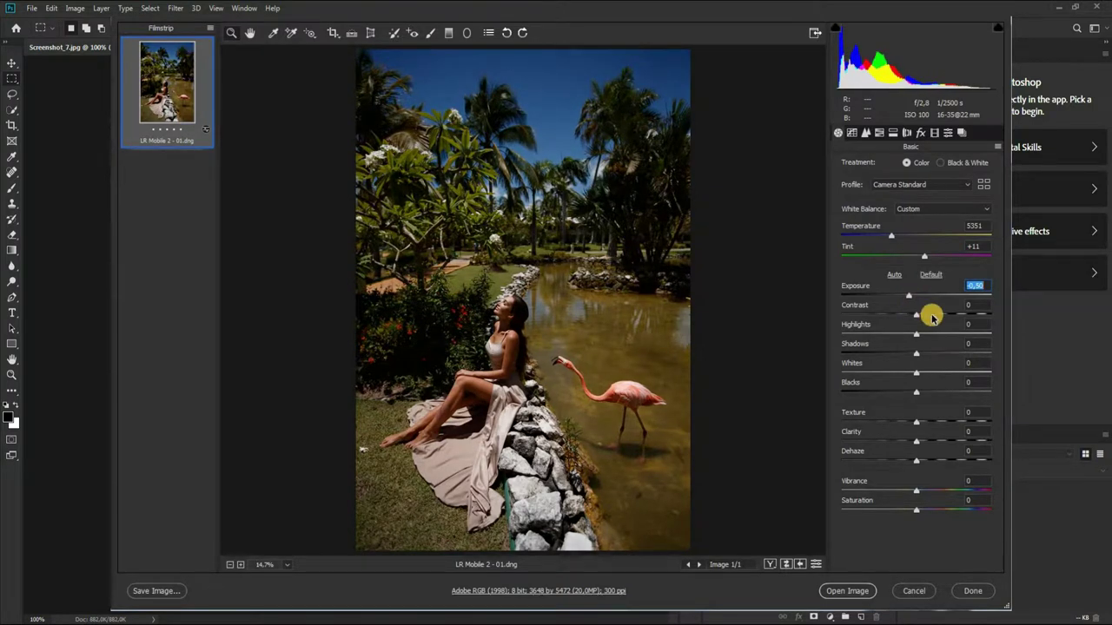
left_click_drag(916, 337, 836, 340)
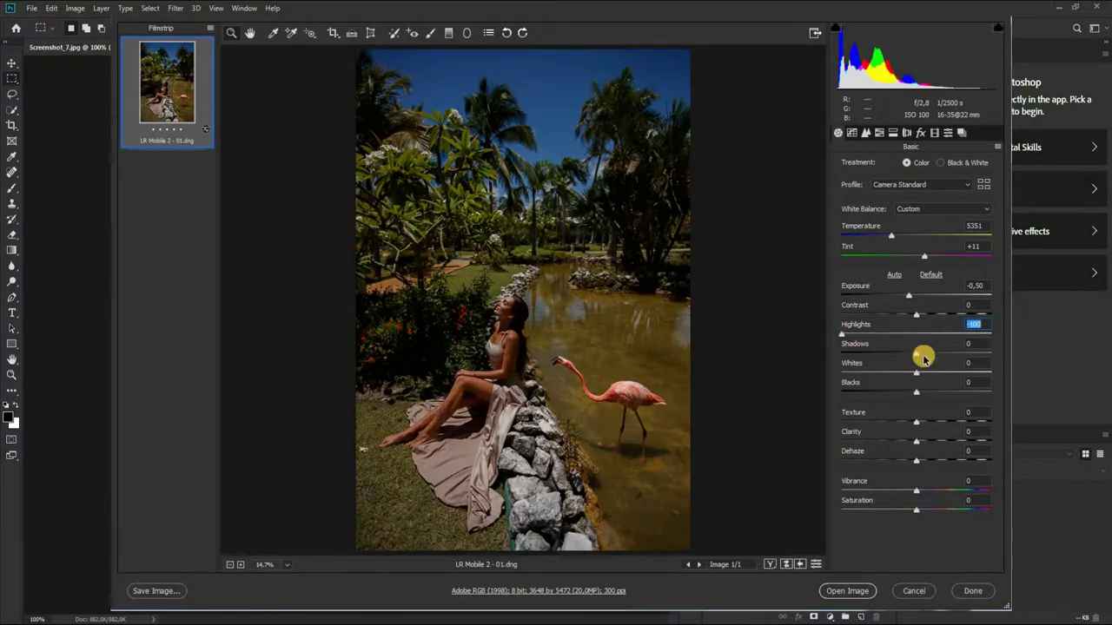
left_click_drag(914, 354, 997, 356)
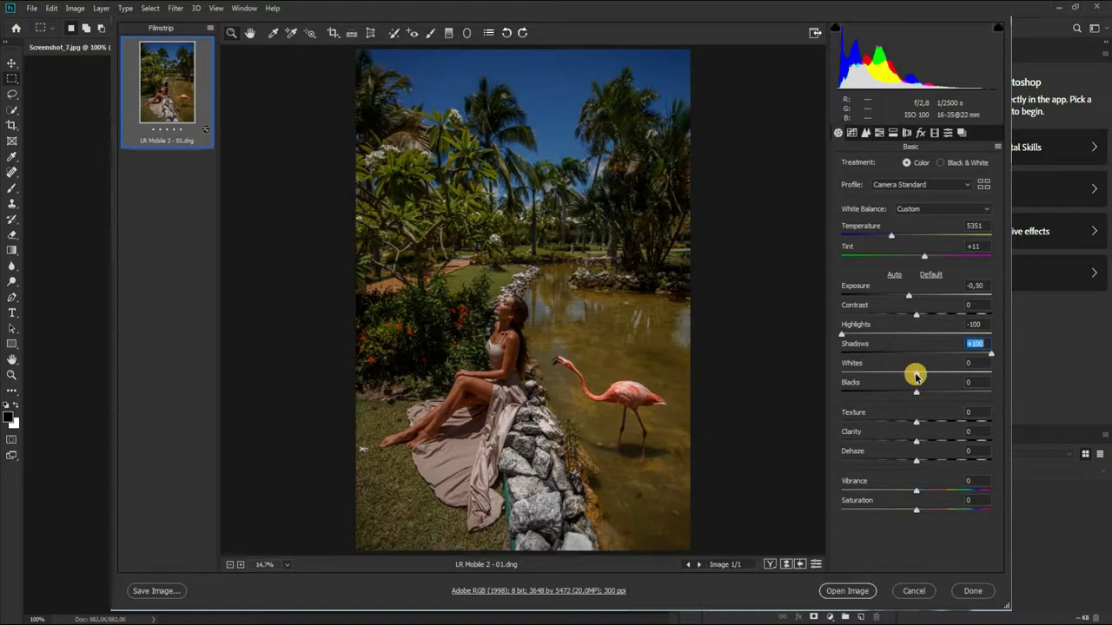
left_click_drag(915, 373, 825, 375)
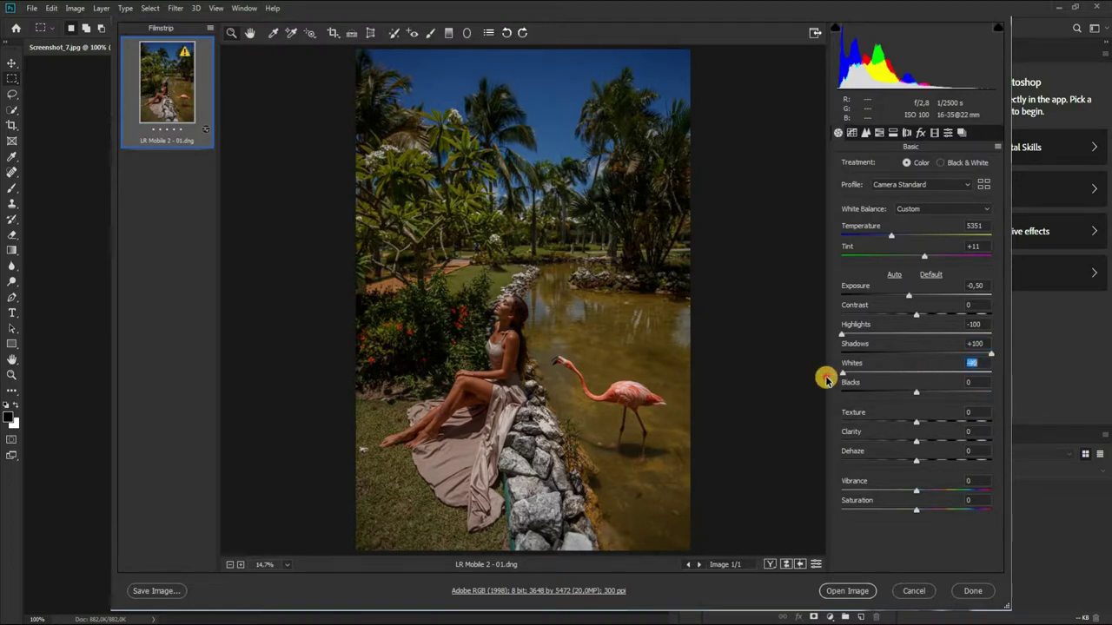
left_click_drag(916, 388, 998, 391)
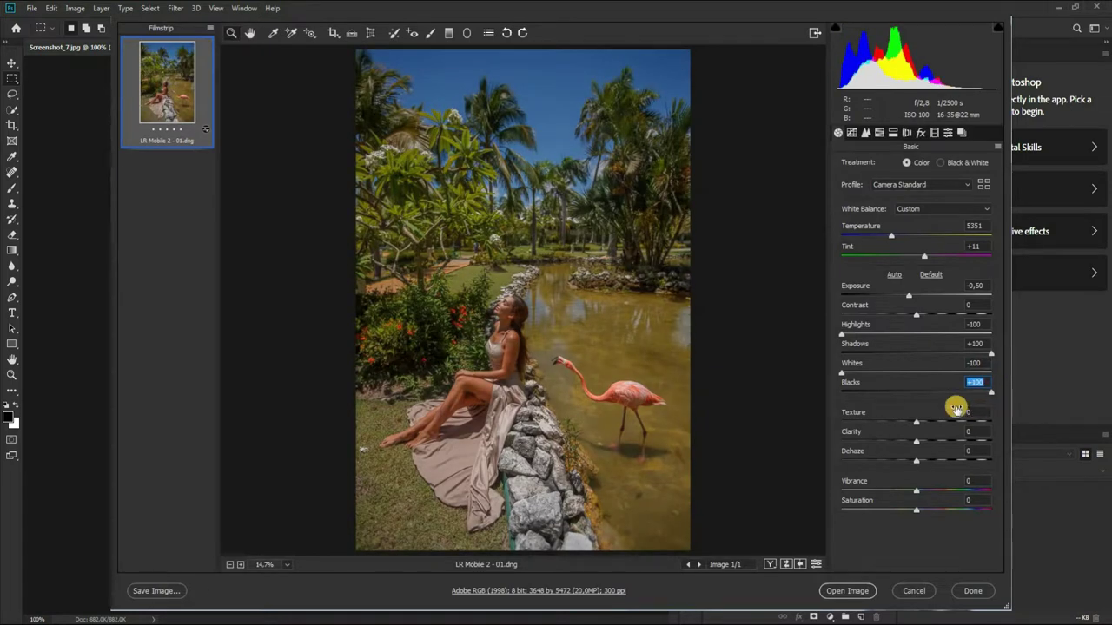
Step: Add Clarity +12 and Dehaze +5, and reduce Saturation slightly
left_click_drag(914, 443, 925, 445)
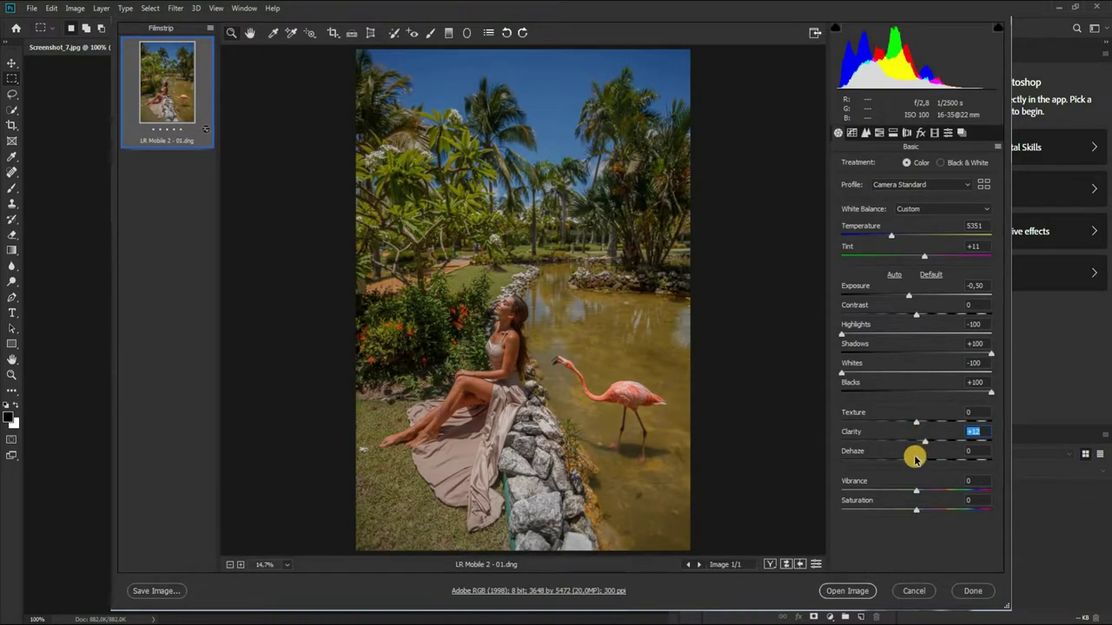
left_click_drag(915, 463, 920, 465)
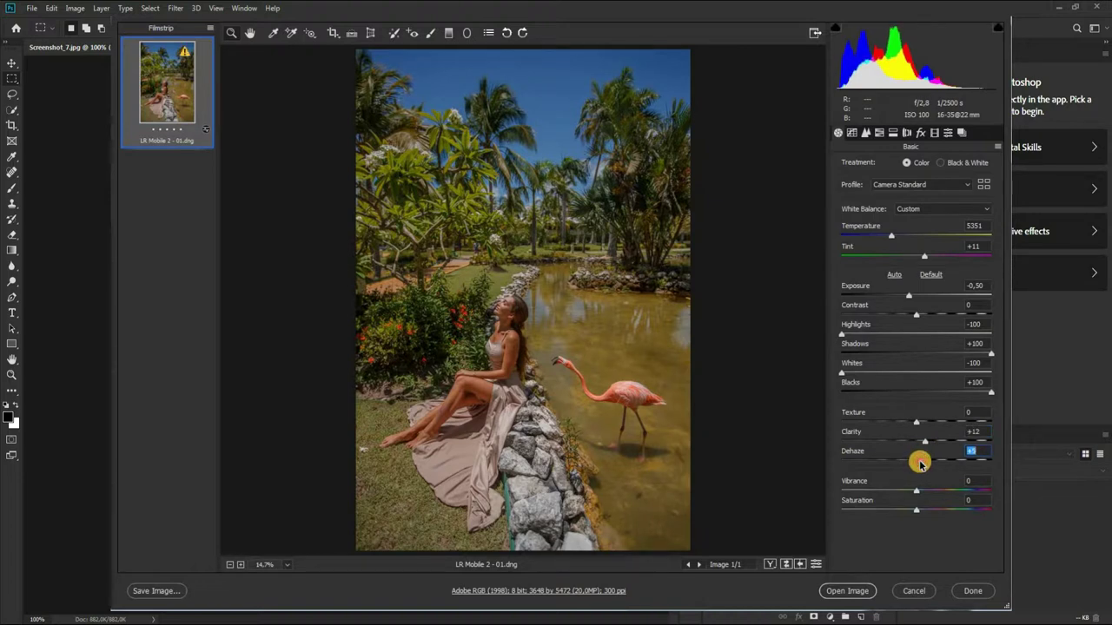
left_click_drag(914, 512, 896, 516)
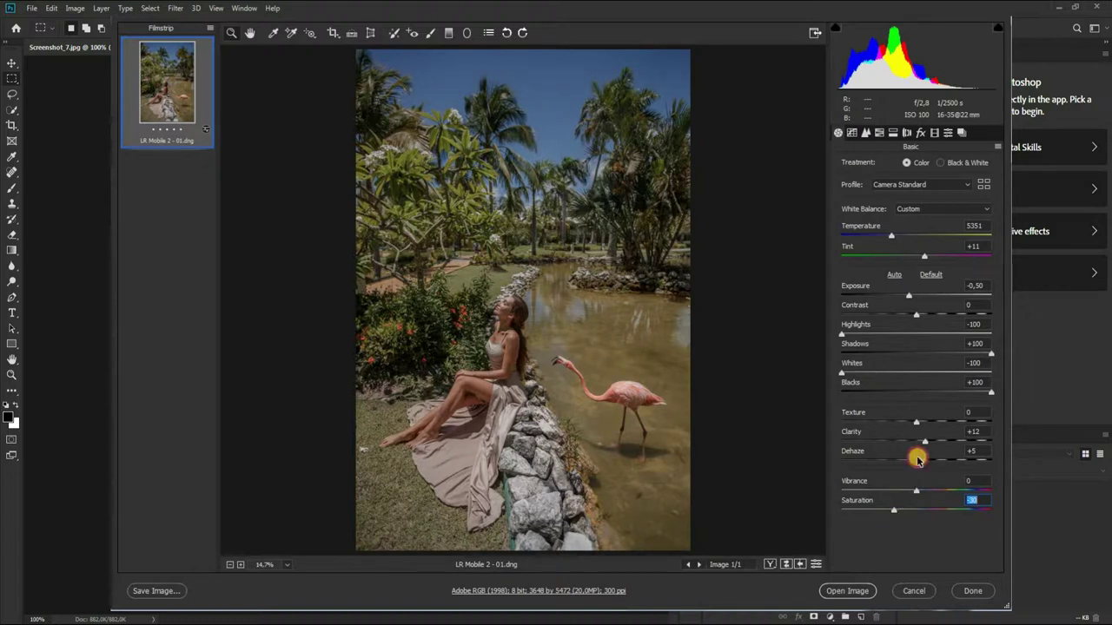
Step: On the Red point curve, lift the black point and set a lower point to Input 47, Output 38
left_click(851, 132)
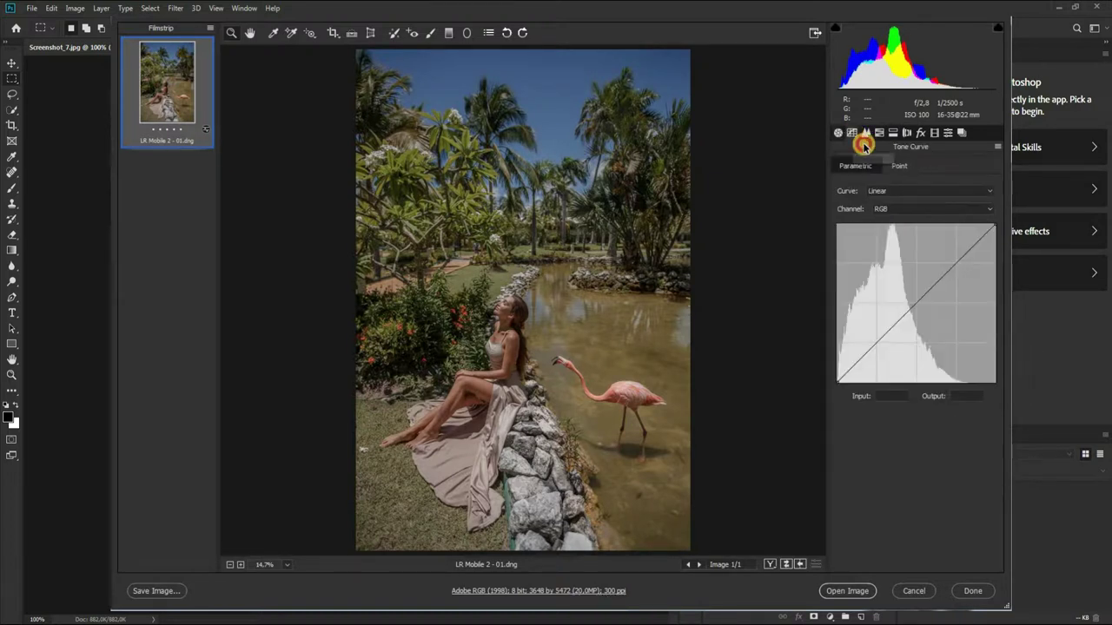
left_click(897, 209)
left_click(897, 228)
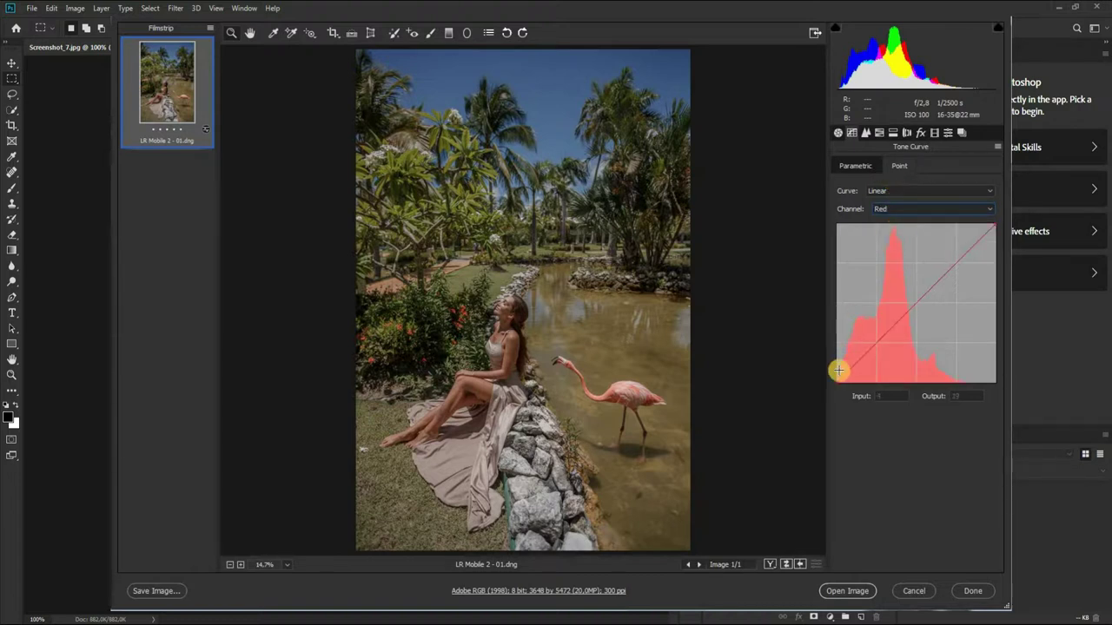
left_click_drag(837, 382, 840, 375)
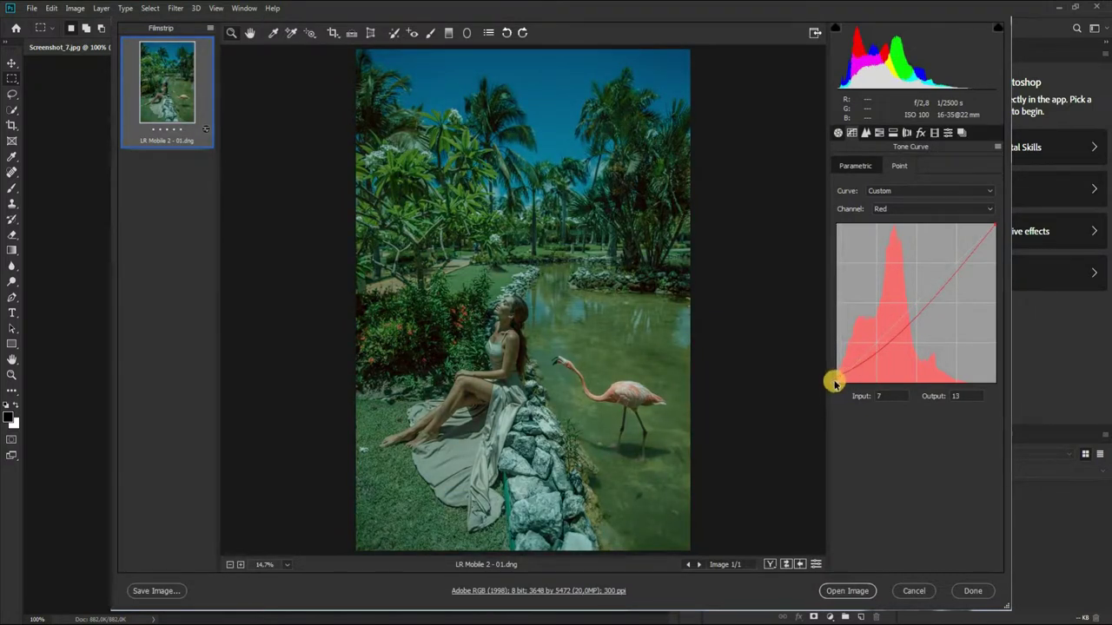
left_click_drag(835, 377, 833, 375)
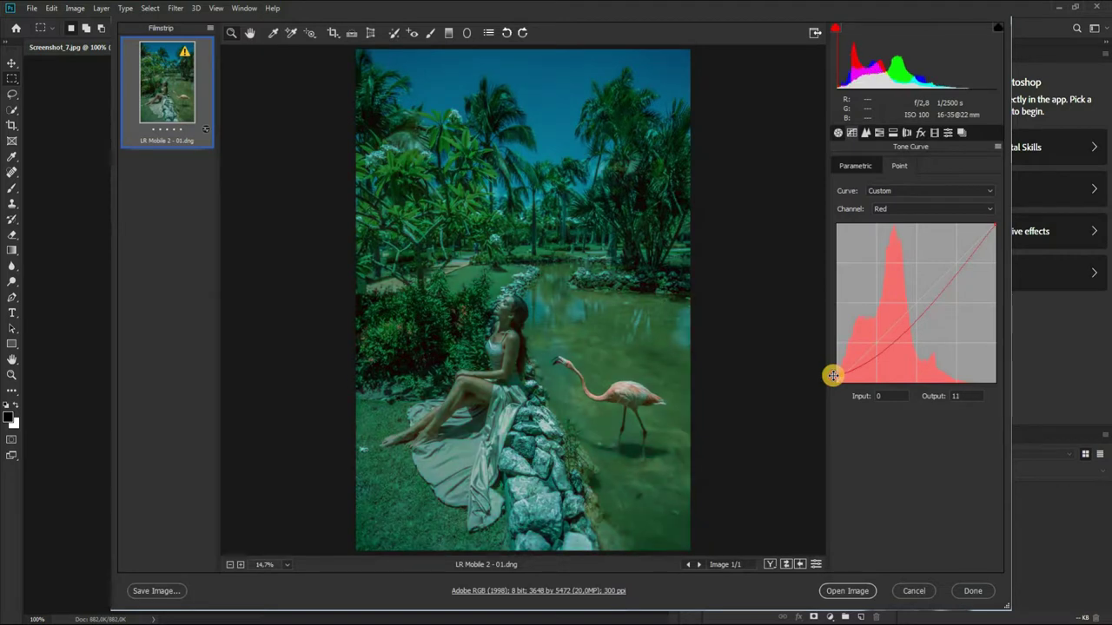
left_click_drag(840, 374, 851, 372)
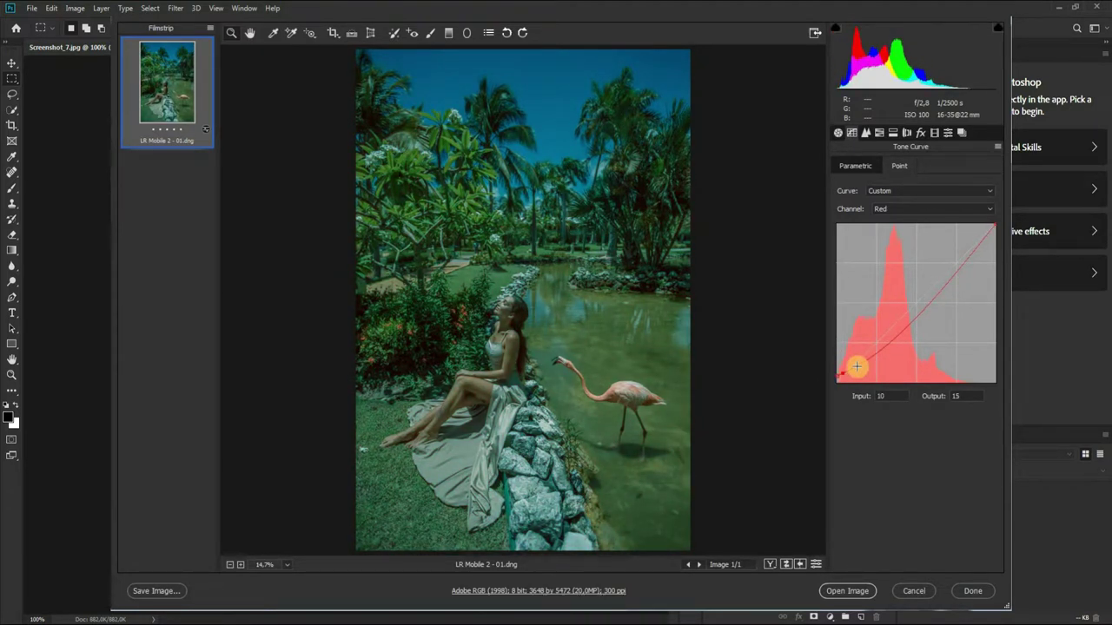
left_click_drag(852, 369, 849, 371)
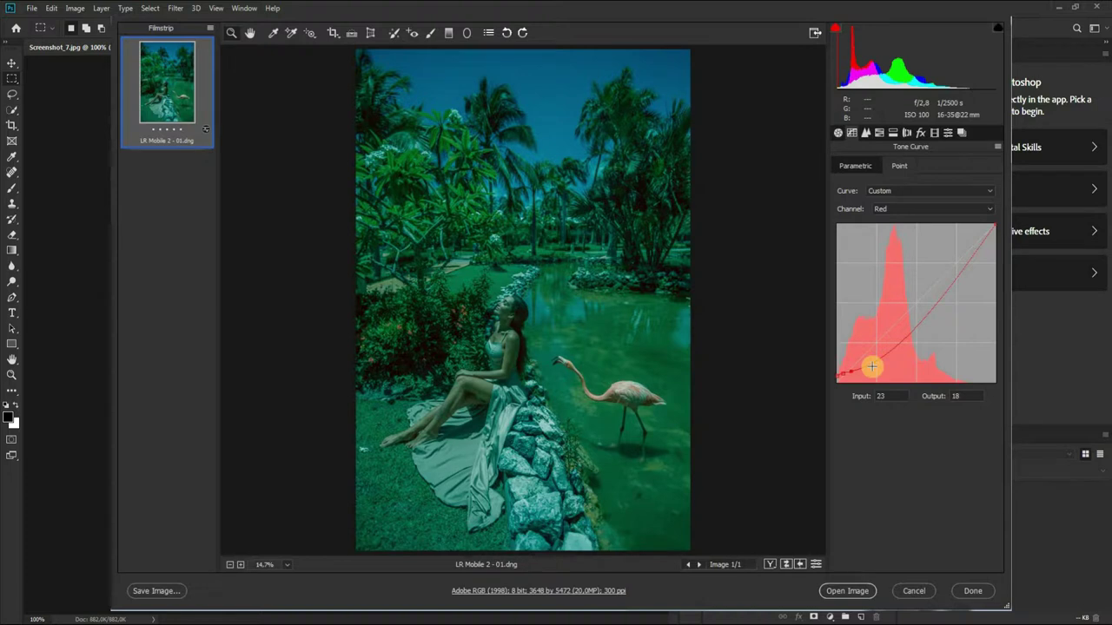
left_click_drag(870, 364, 865, 357)
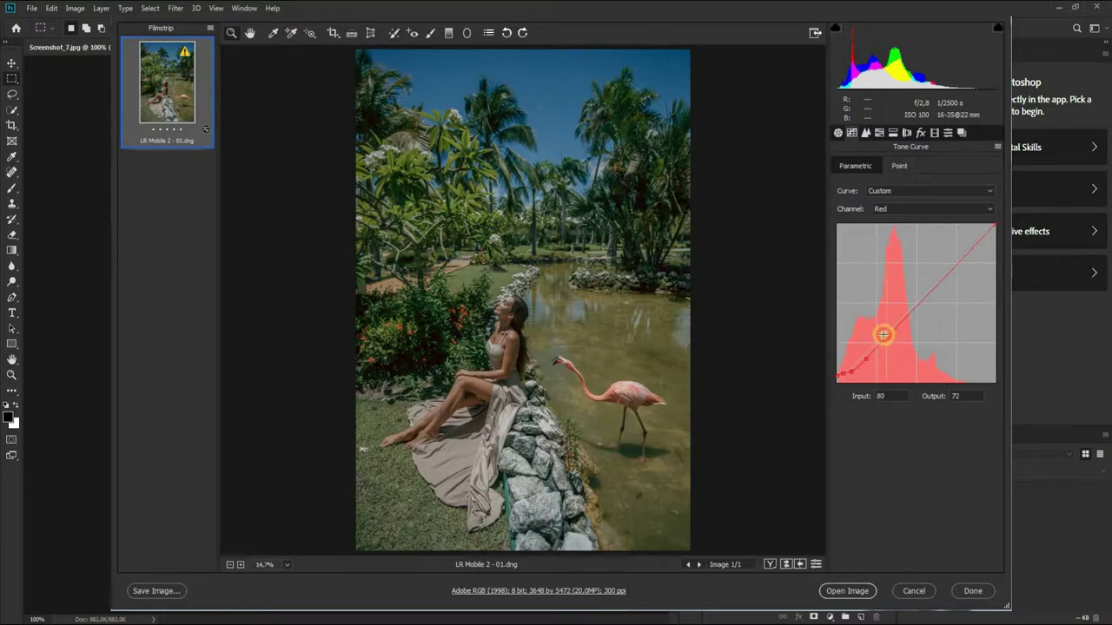
Step: Raise a lower-midtone Red curve point and add points through the upper midtones
left_click_drag(881, 338, 882, 334)
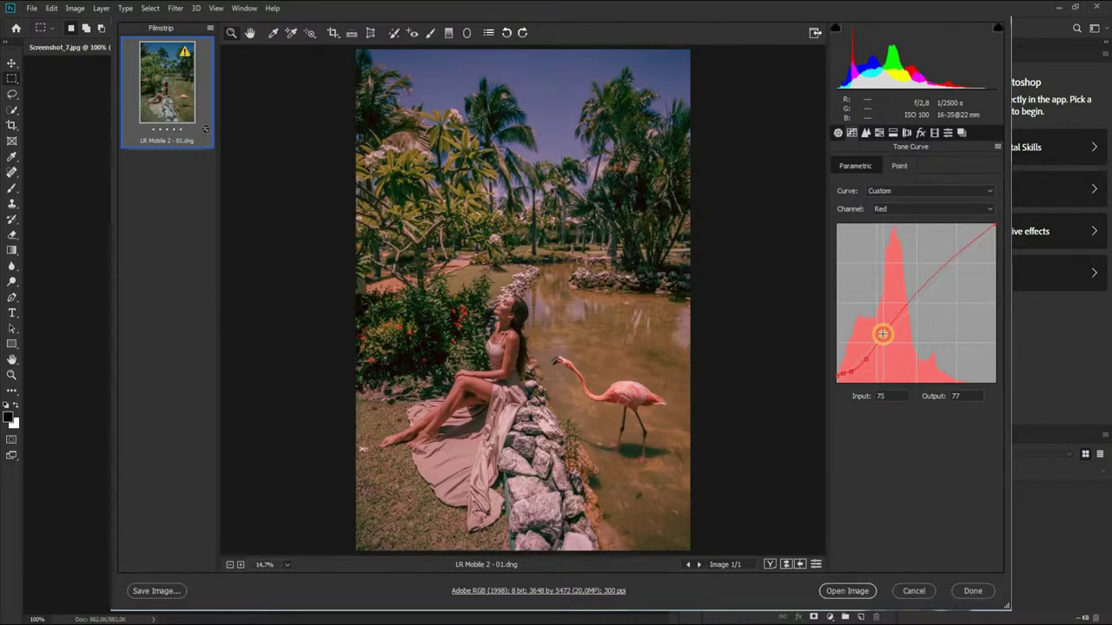
left_click(899, 305)
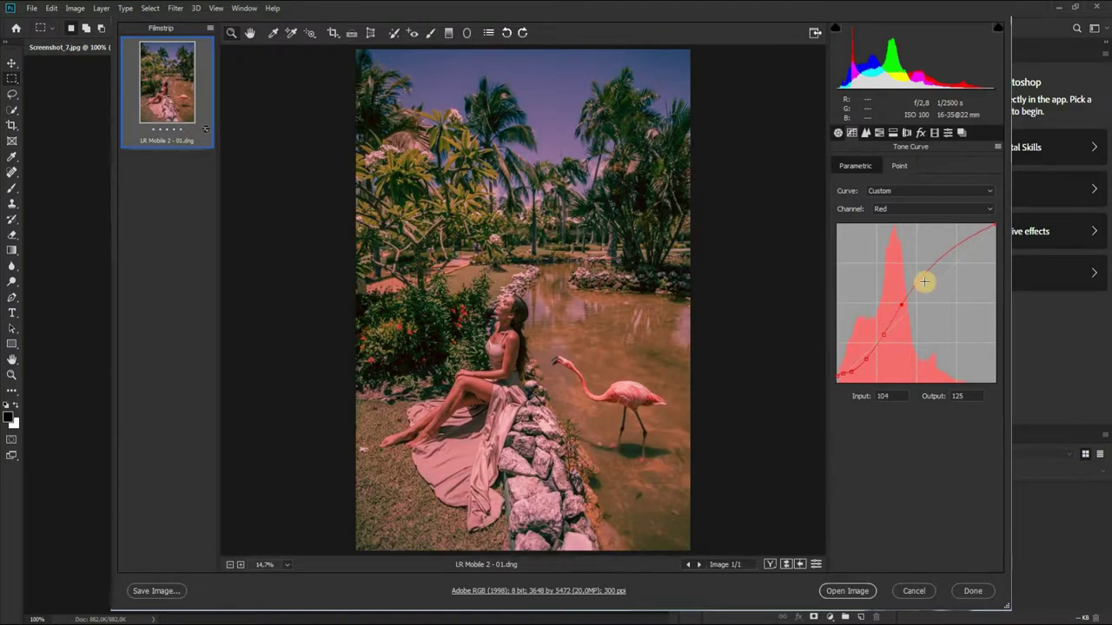
left_click(914, 282)
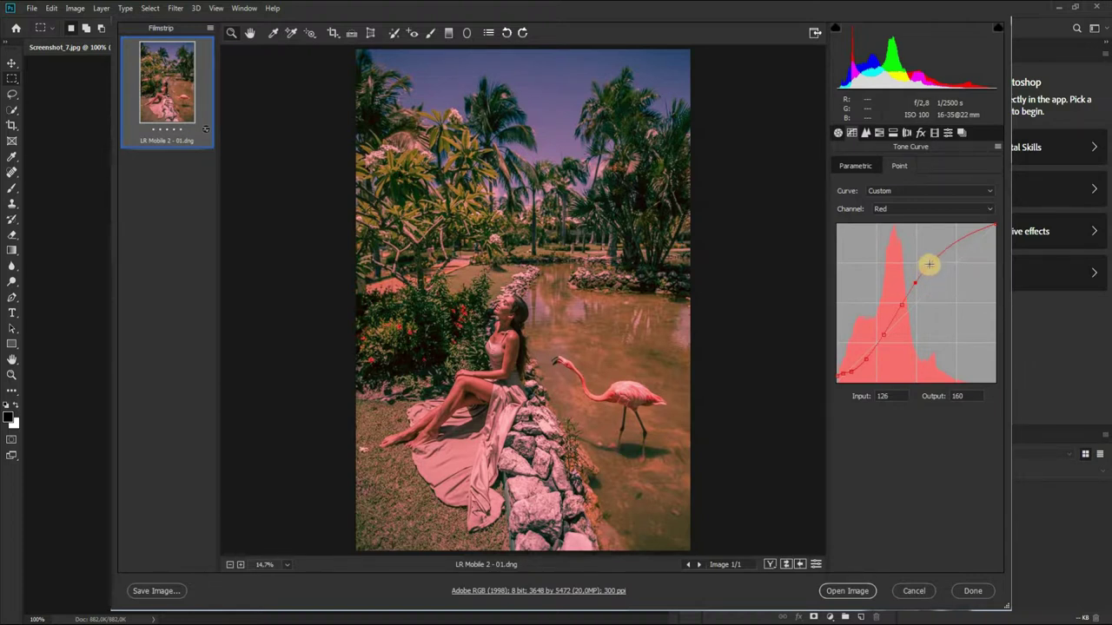
left_click(928, 263)
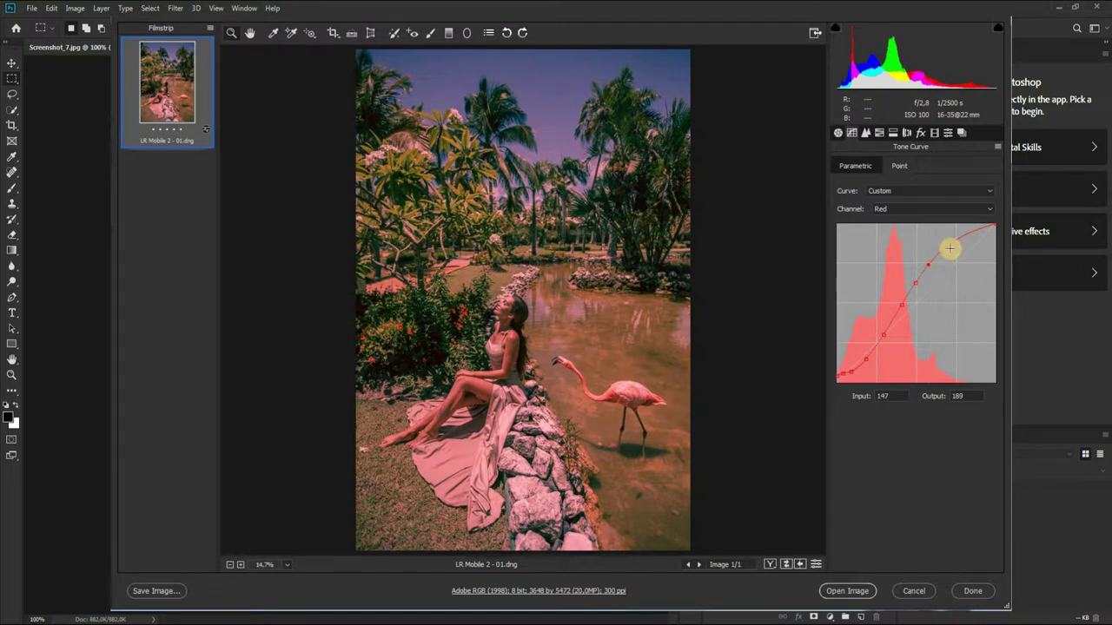
left_click(944, 251)
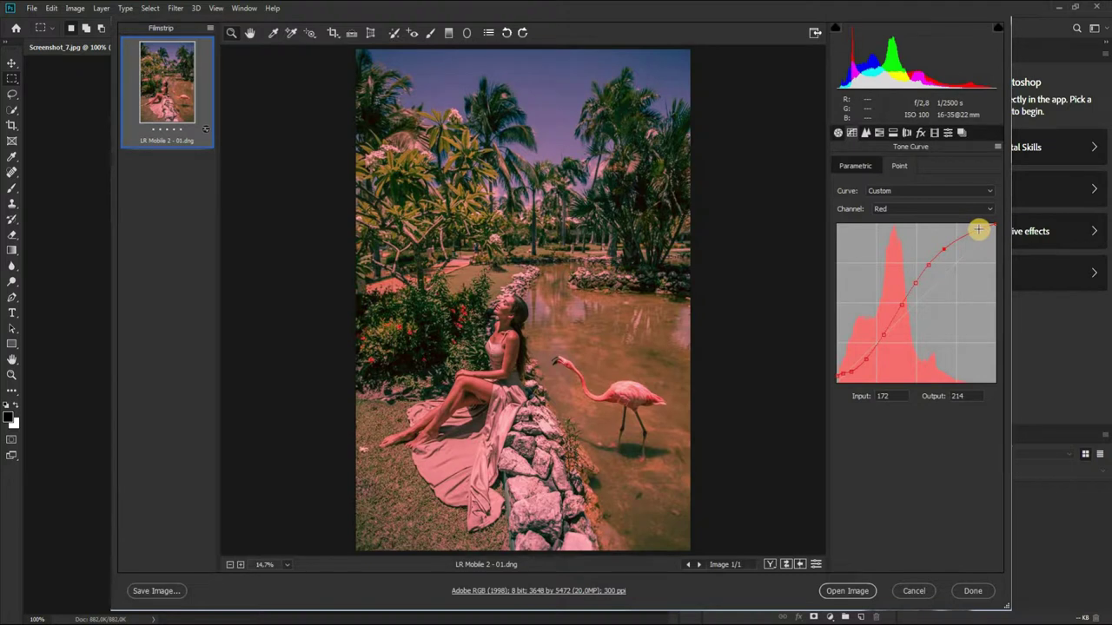
Step: Add and lift Red curve highlight points, setting the white end to Input 255, Output 251
left_click(961, 237)
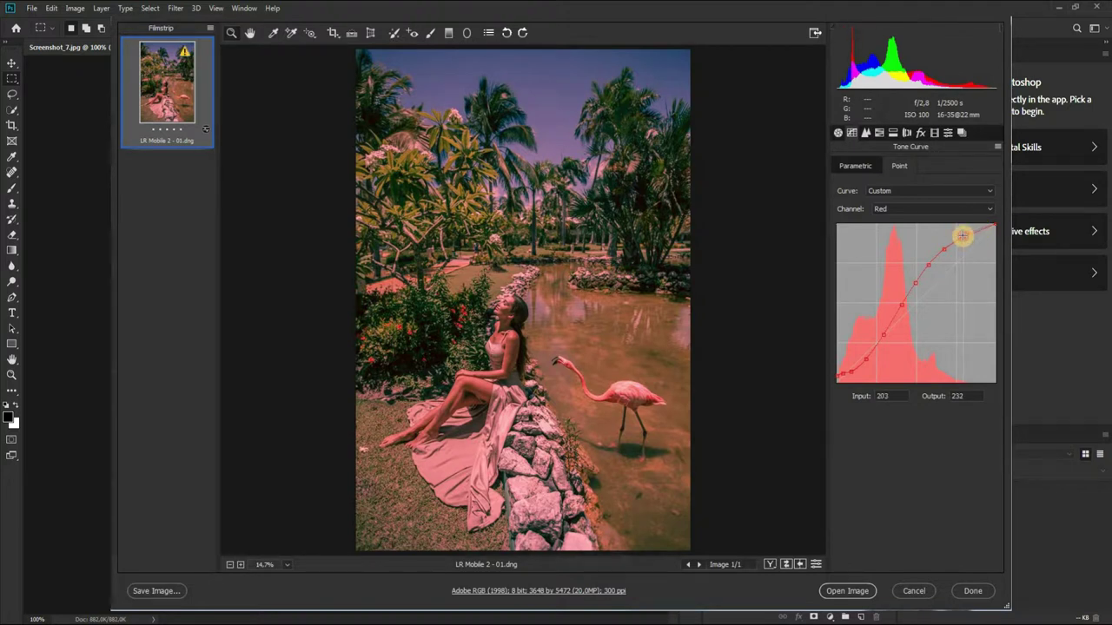
left_click_drag(962, 237, 975, 232)
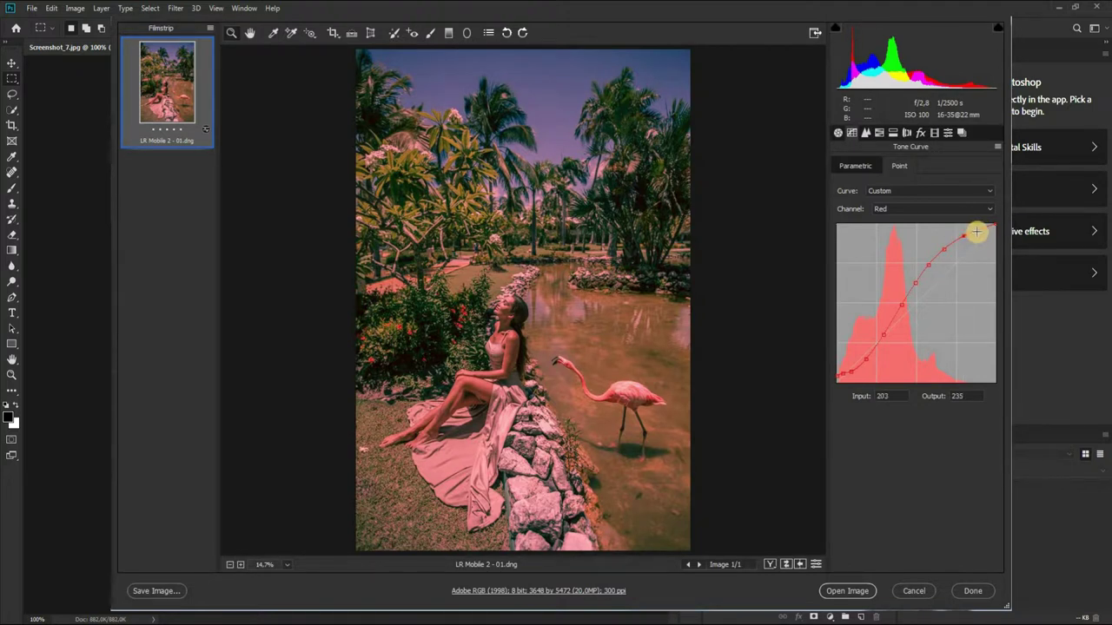
left_click(986, 228)
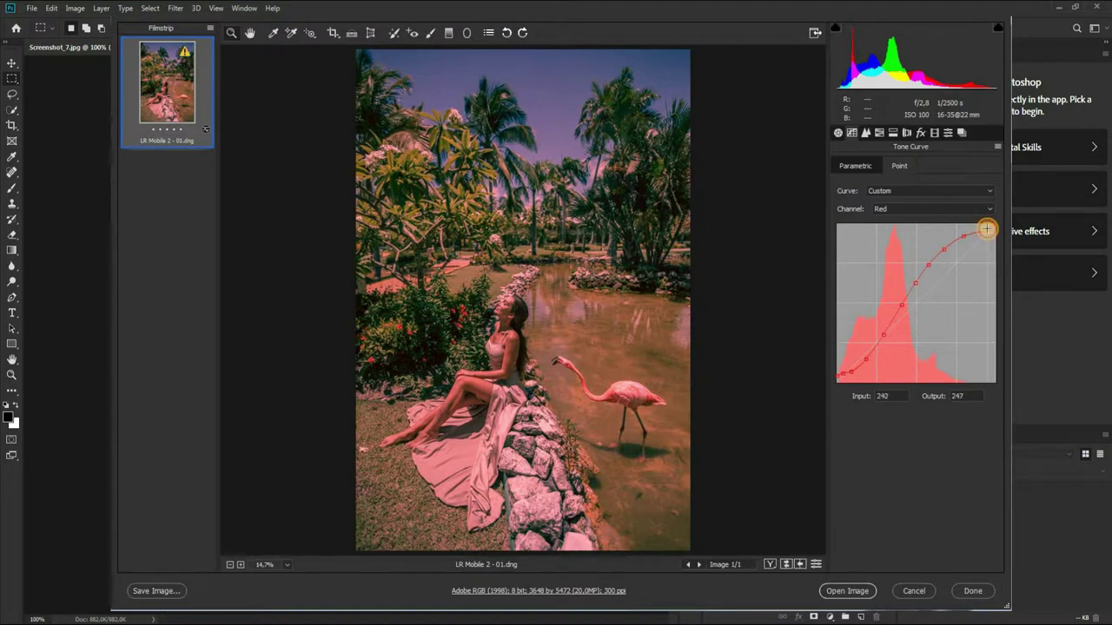
left_click_drag(986, 228, 1005, 226)
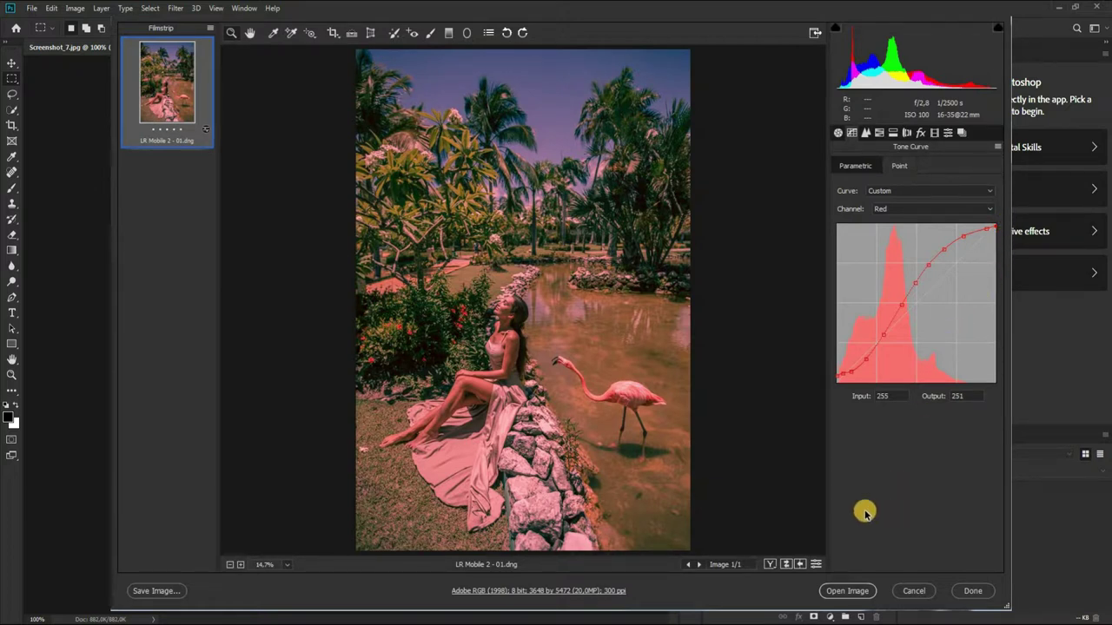
left_click(539, 590)
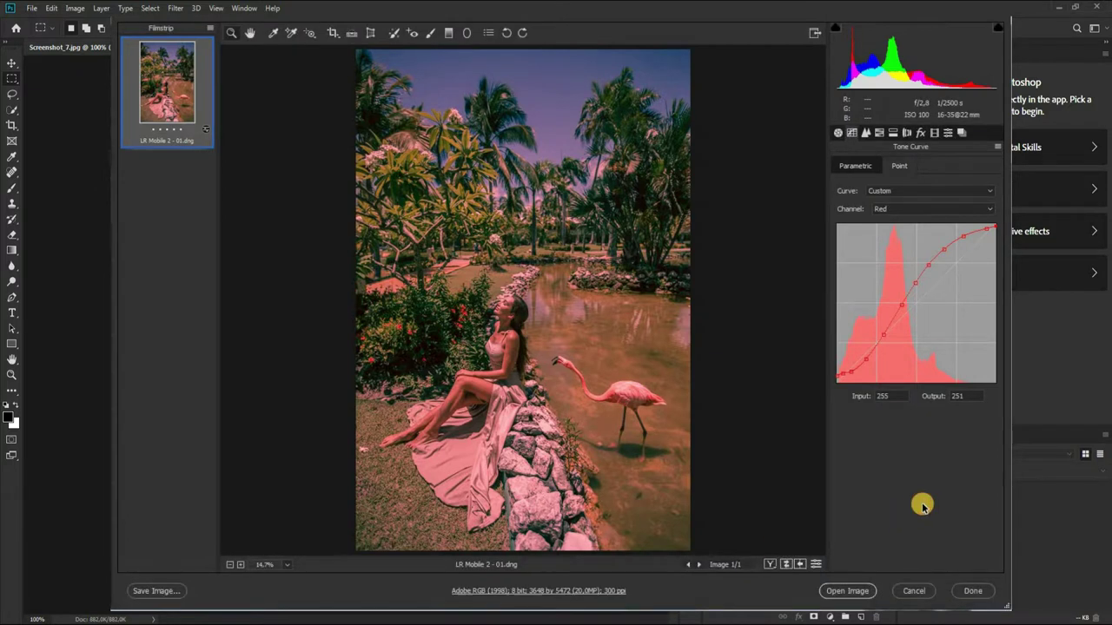
left_click(901, 209)
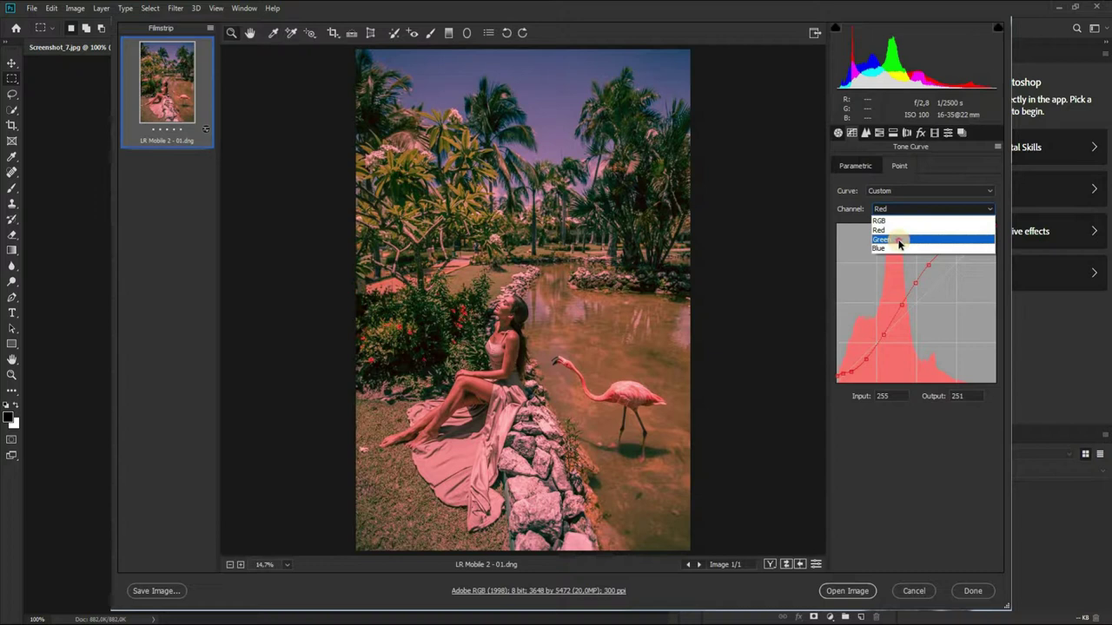
Step: On the Green curve, raise the black end to Output 20 and lift the lower-midtone points
left_click(899, 239)
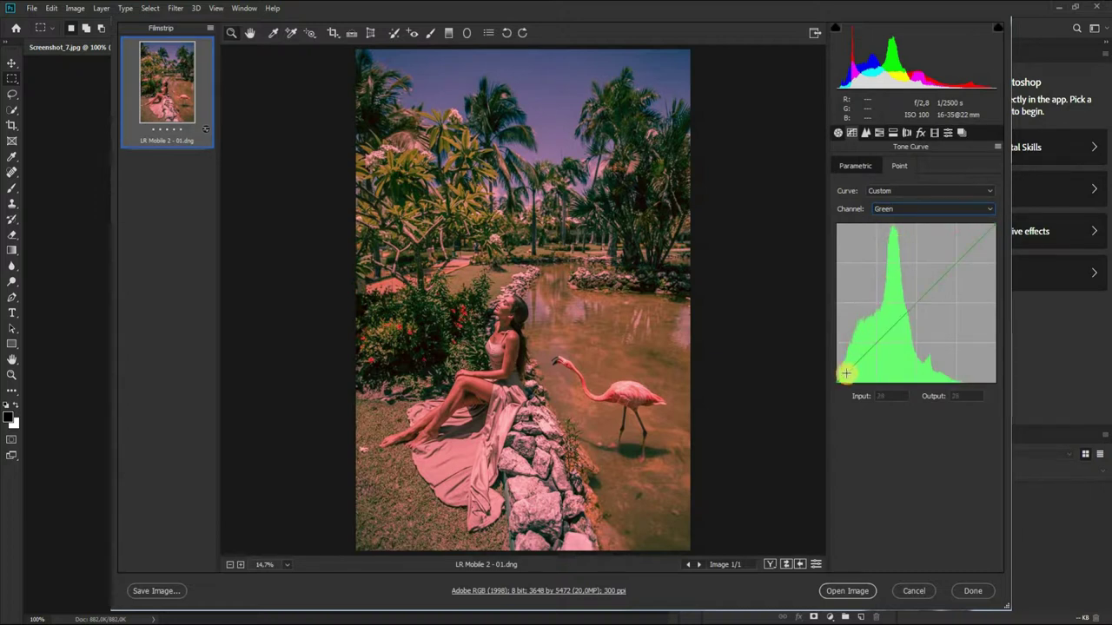
left_click_drag(835, 382, 854, 370)
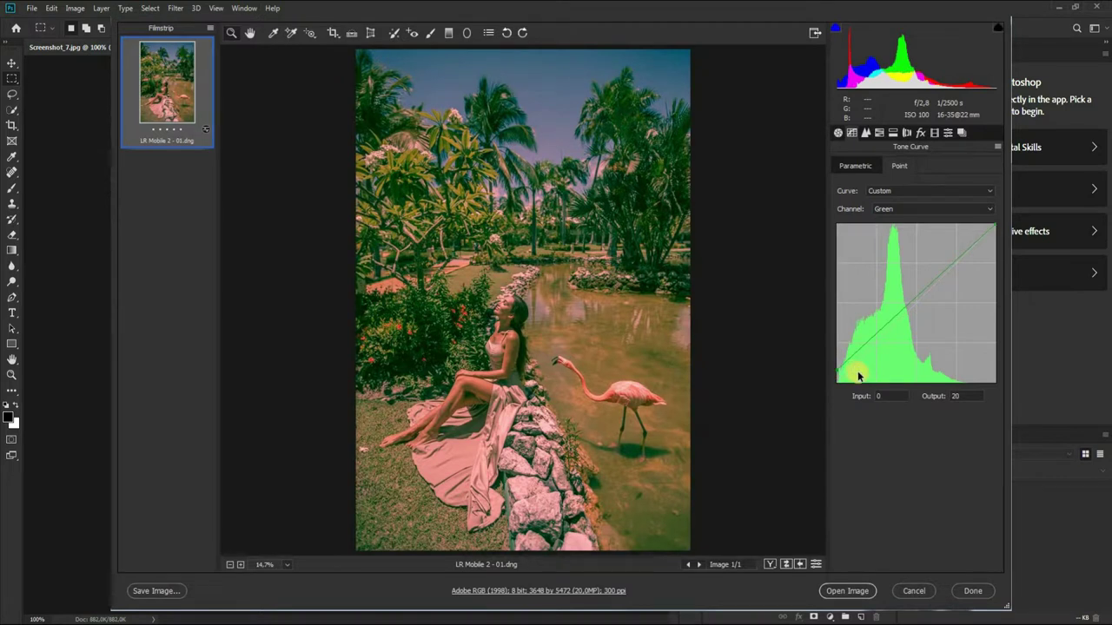
left_click_drag(846, 368, 856, 365)
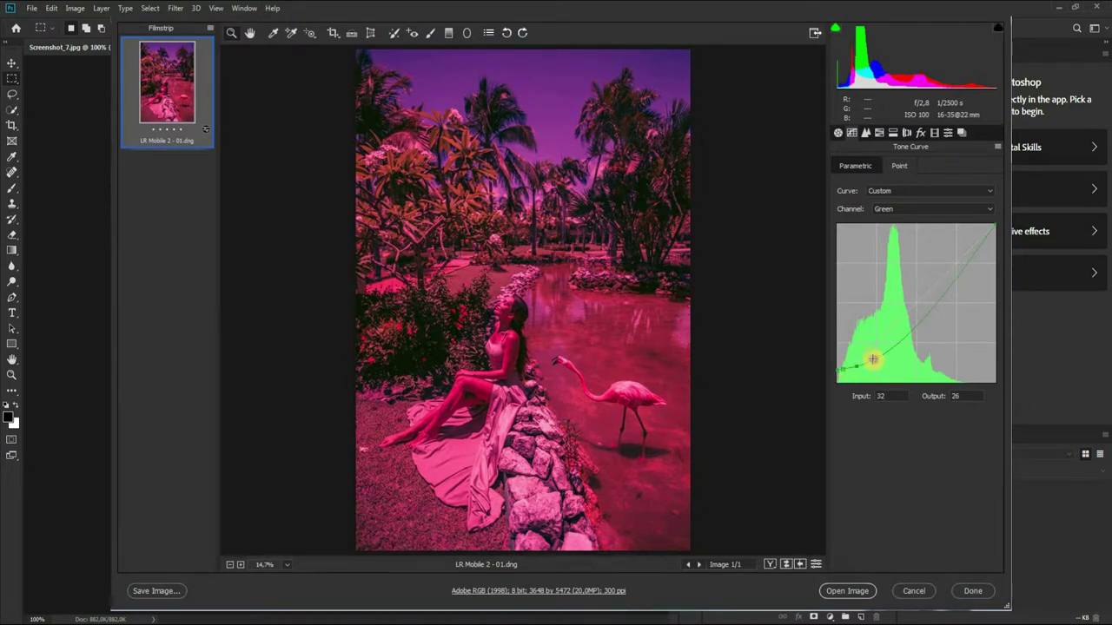
left_click_drag(873, 359, 870, 348)
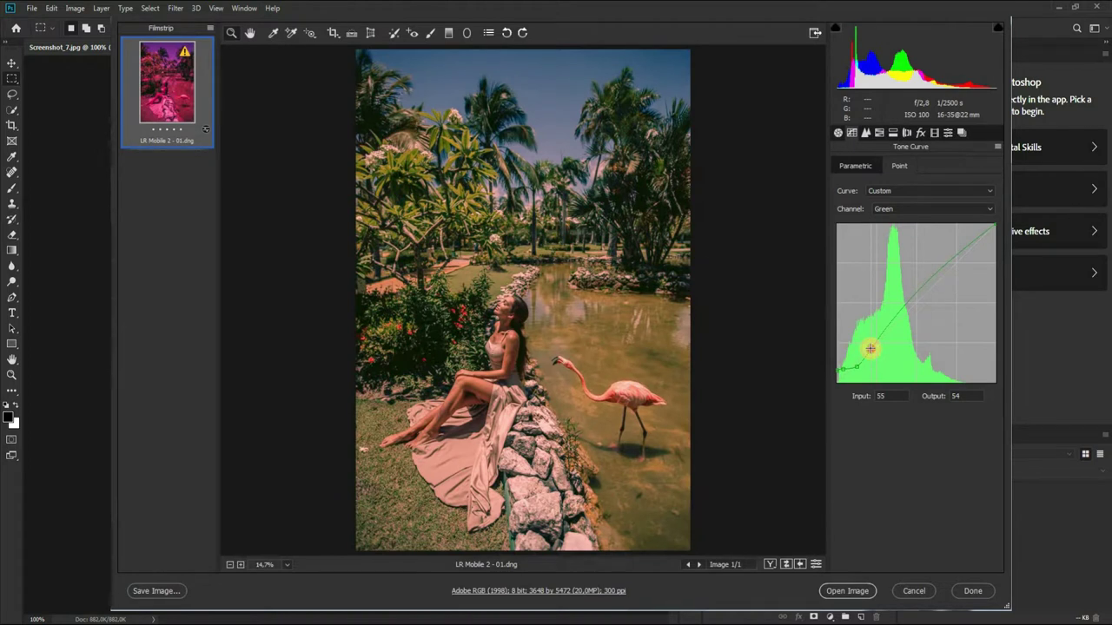
left_click_drag(855, 368, 850, 368)
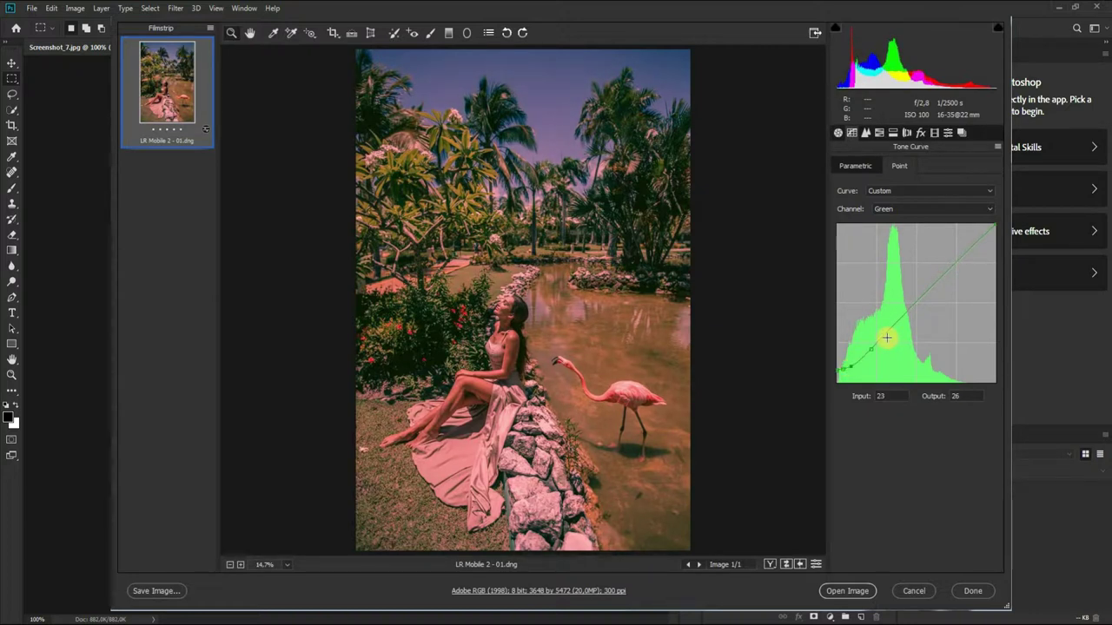
left_click_drag(882, 335, 881, 329)
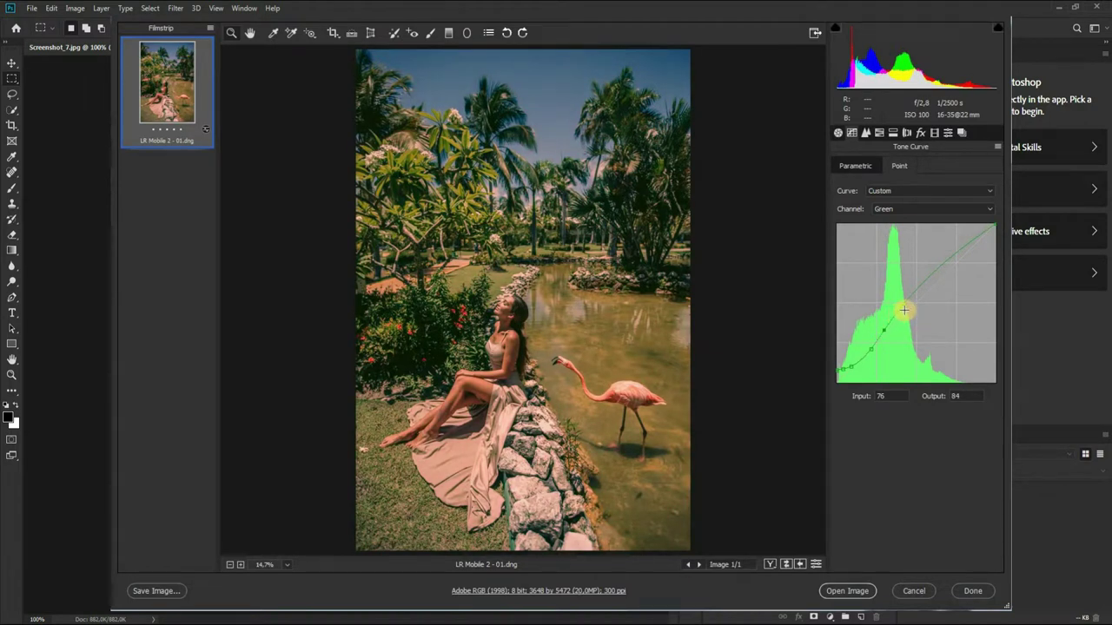
Step: Add upper Green curve points (one at 148/167) and set the white end to 255/249
left_click_drag(903, 306, 914, 279)
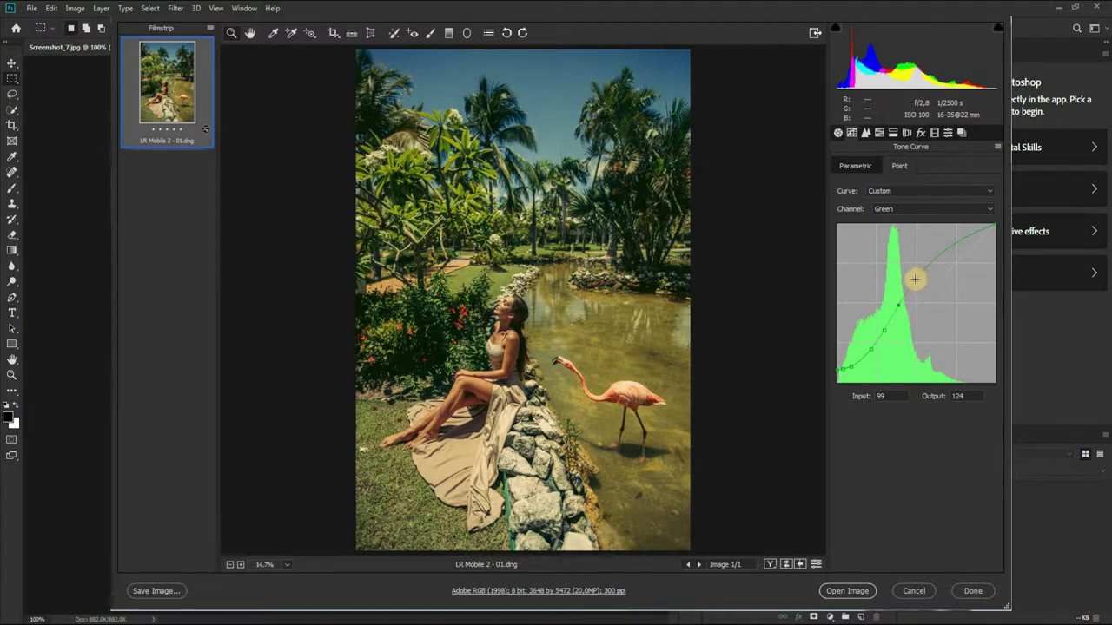
left_click(937, 268)
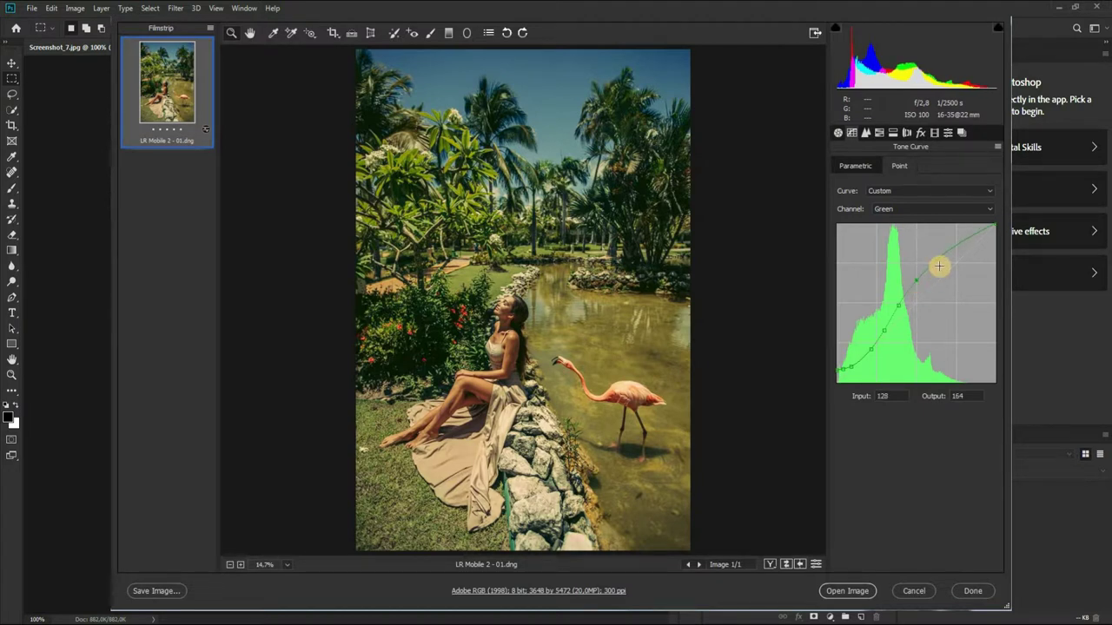
left_click_drag(934, 270, 927, 265)
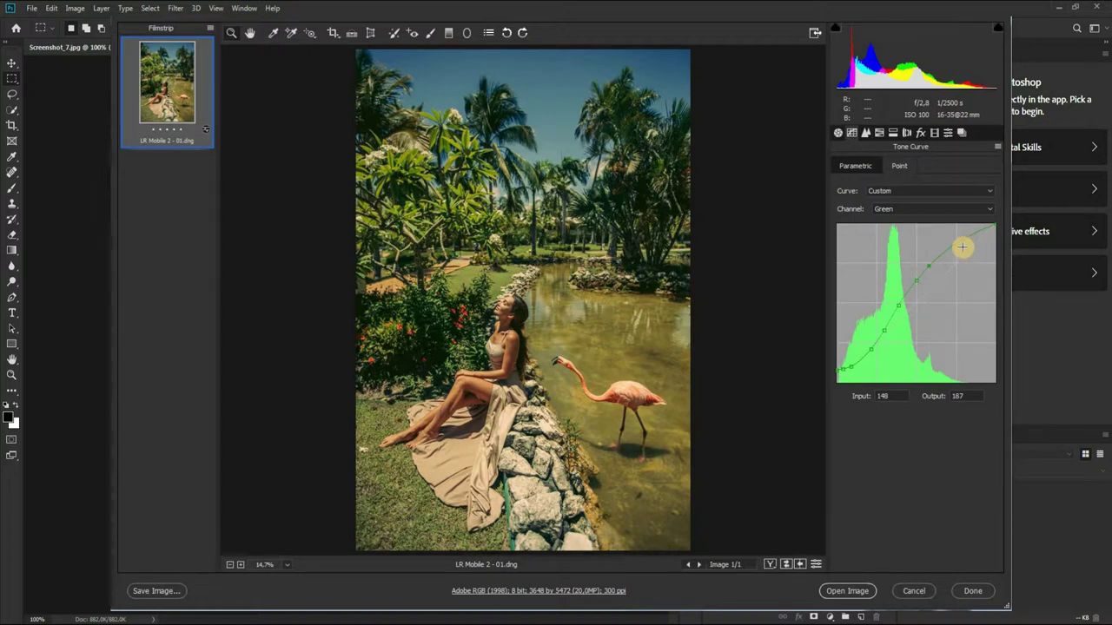
left_click(944, 248)
left_click_drag(944, 251, 942, 252)
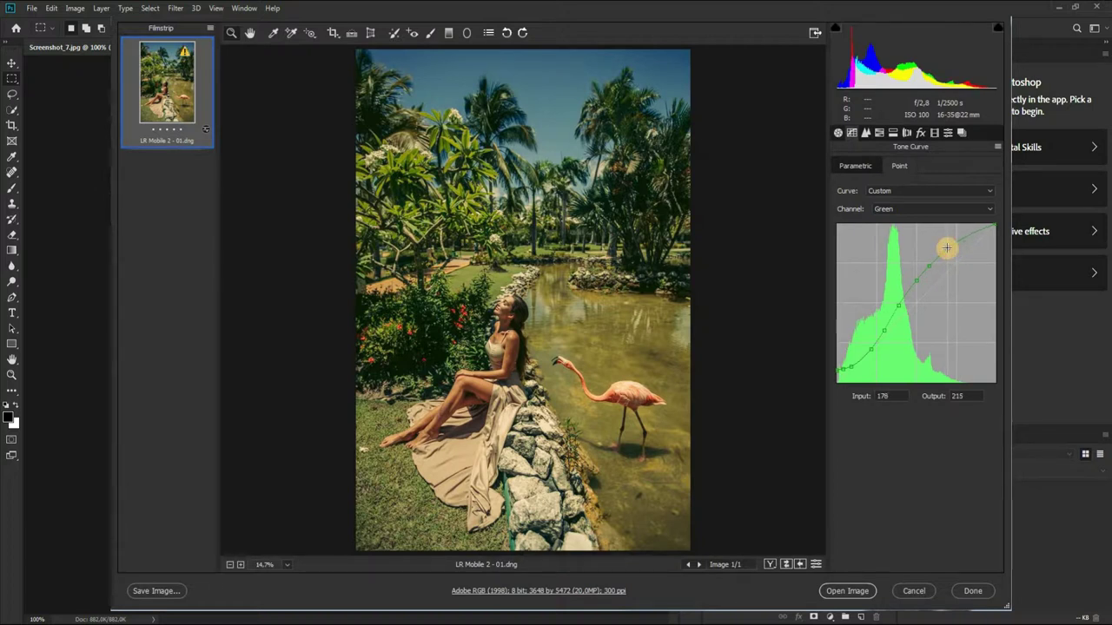
left_click(961, 236)
left_click_drag(961, 236, 981, 229)
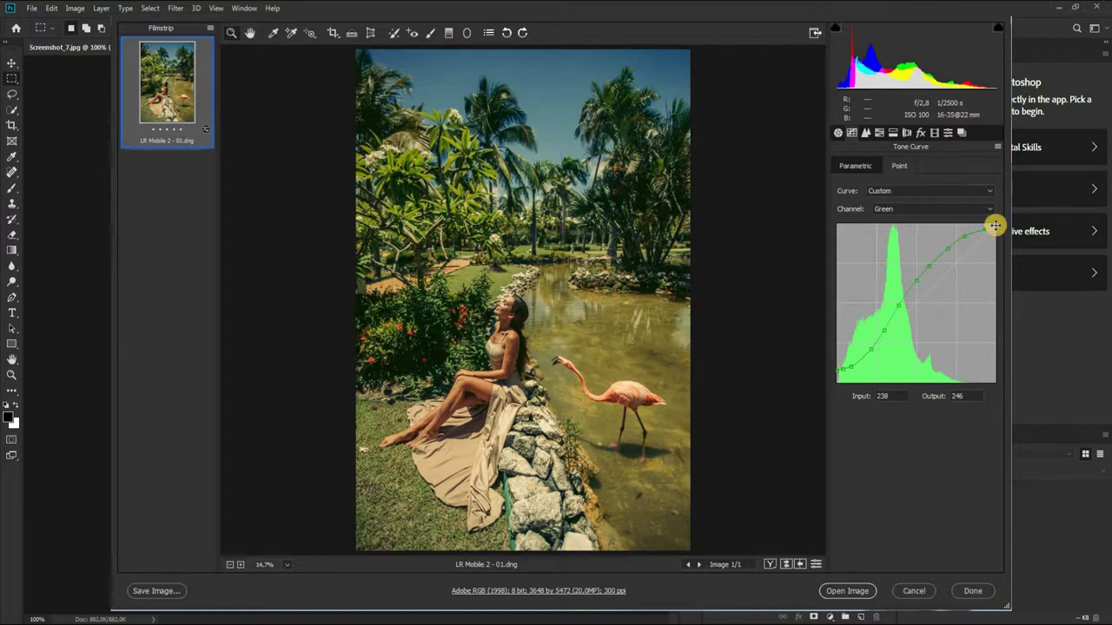
left_click_drag(995, 225, 1005, 231)
left_click(901, 209)
Step: On the Blue curve, raise the black end to Output 24 and lift added shadow points
left_click(892, 248)
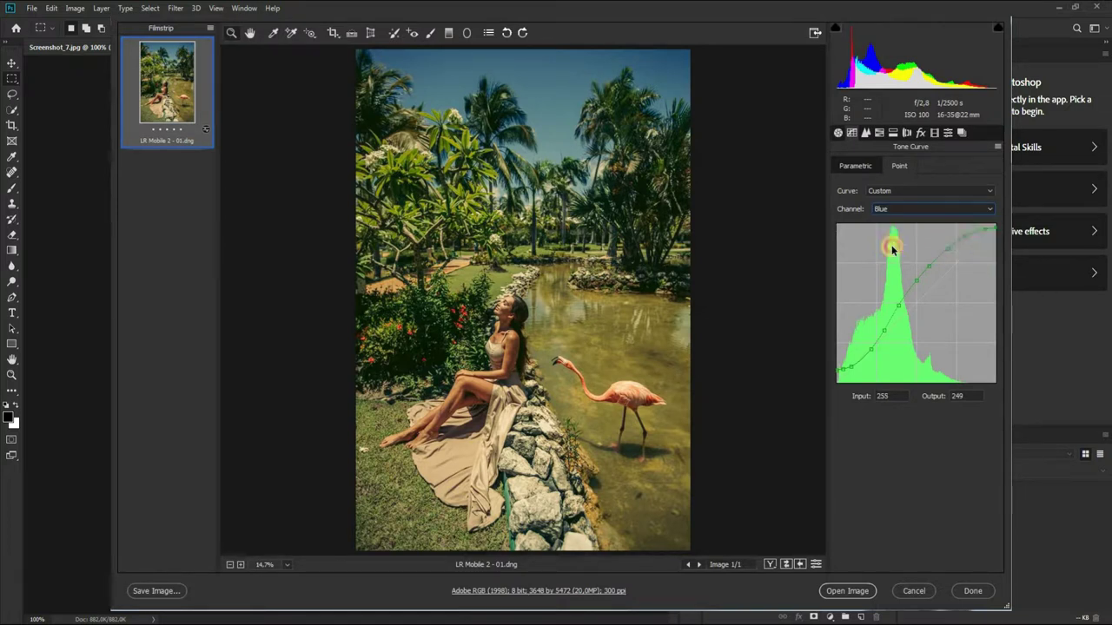
left_click_drag(838, 382, 830, 368)
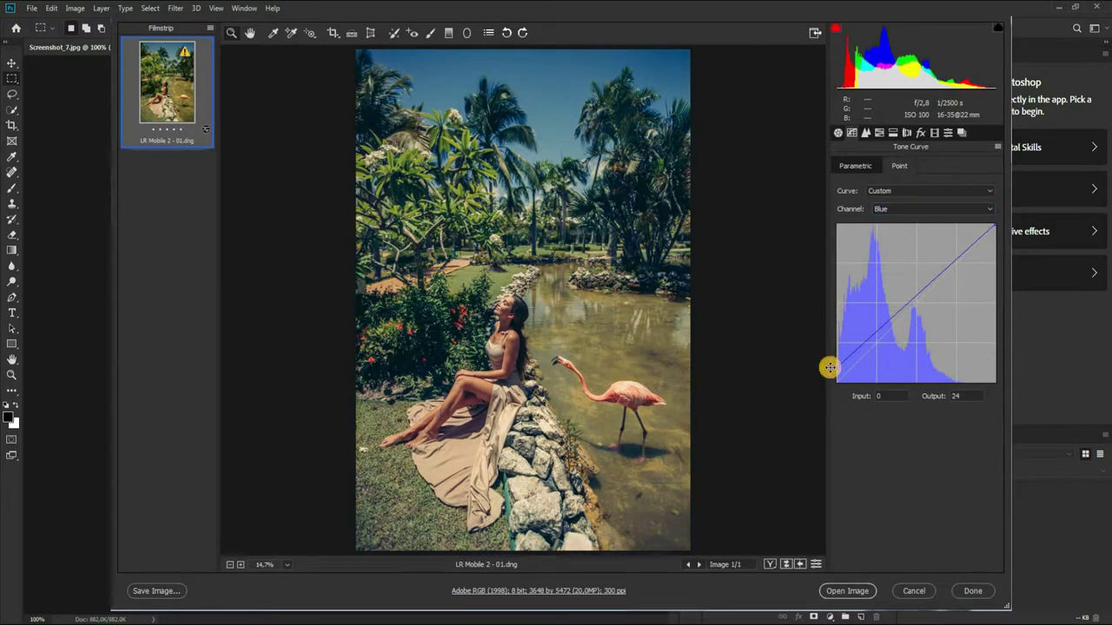
left_click(843, 364)
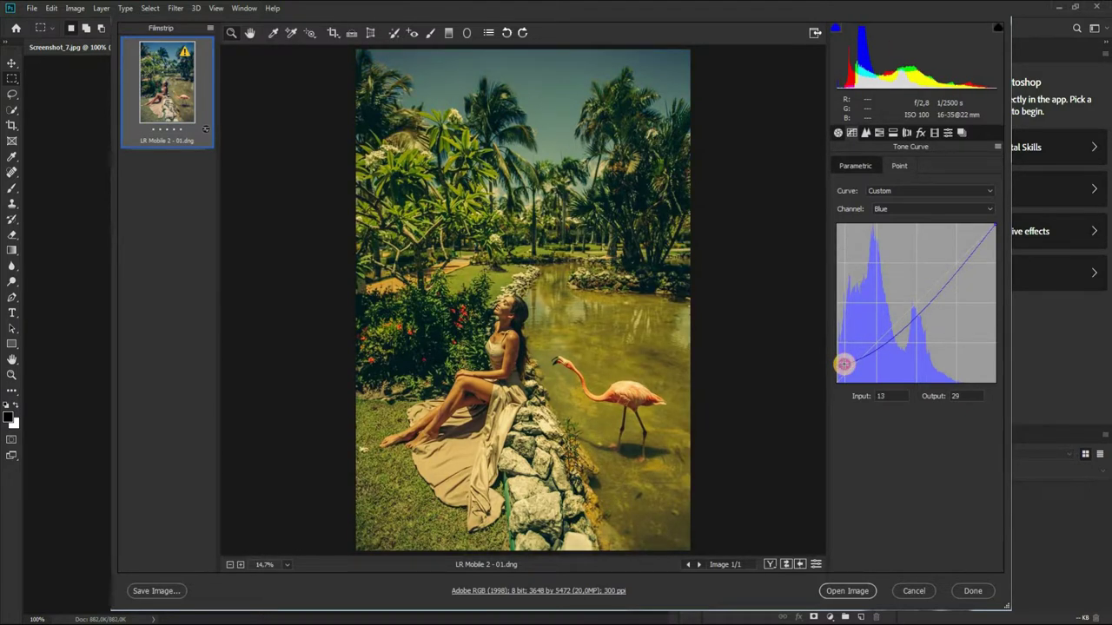
left_click_drag(843, 364, 853, 358)
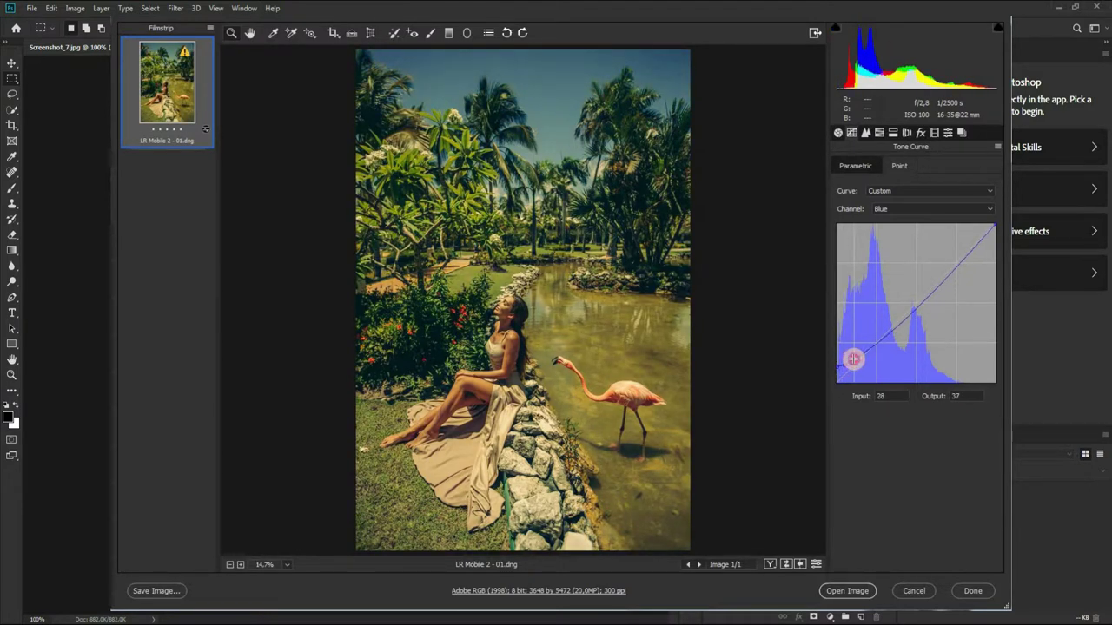
left_click(869, 350)
left_click_drag(869, 350, 869, 344)
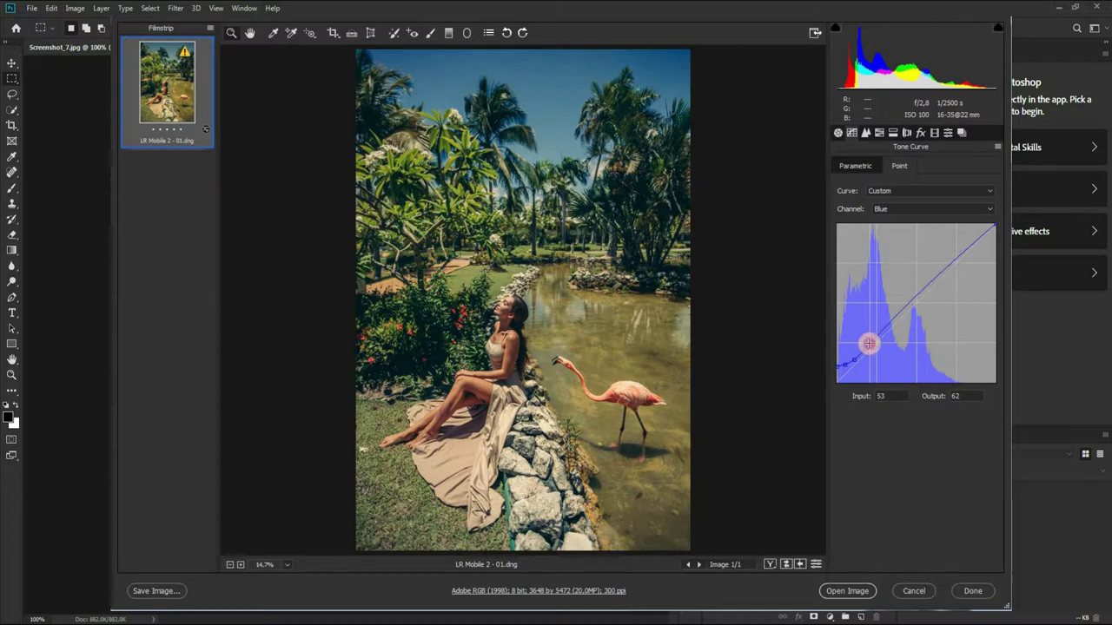
Step: Add and raise Blue curve midtone and highlight points, pulling the white end to 255/247
left_click_drag(878, 331, 899, 299)
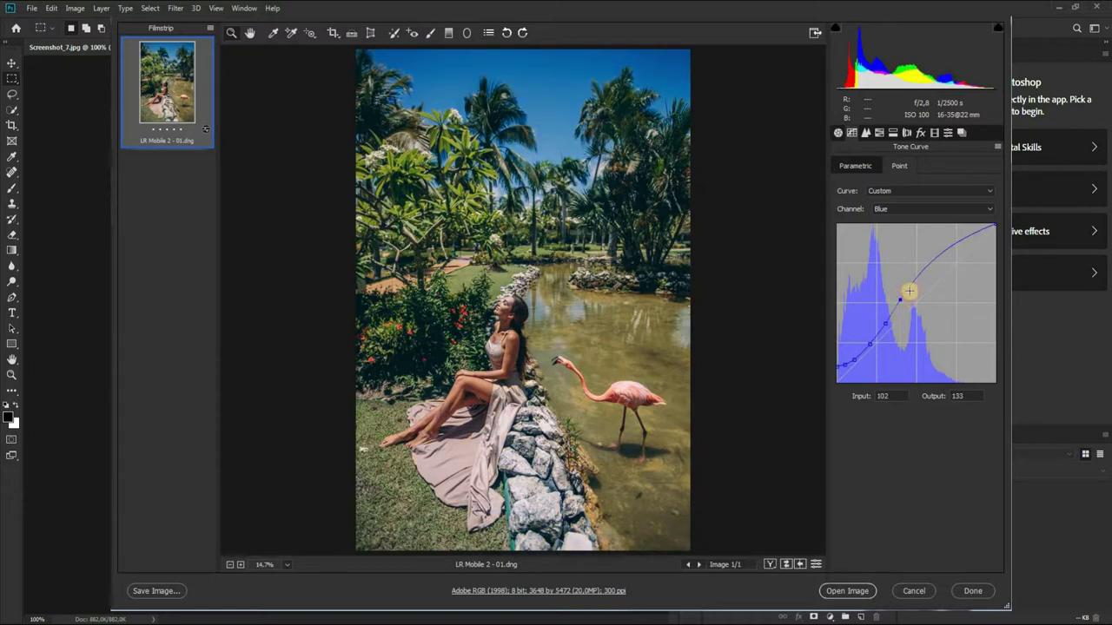
left_click_drag(913, 283, 913, 278)
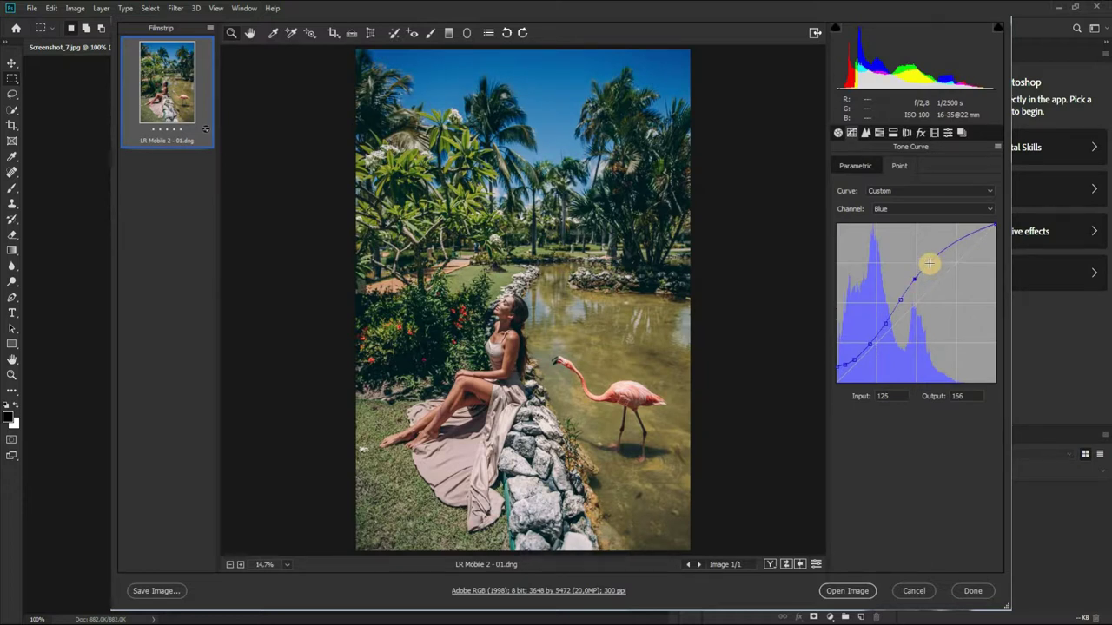
left_click(929, 262)
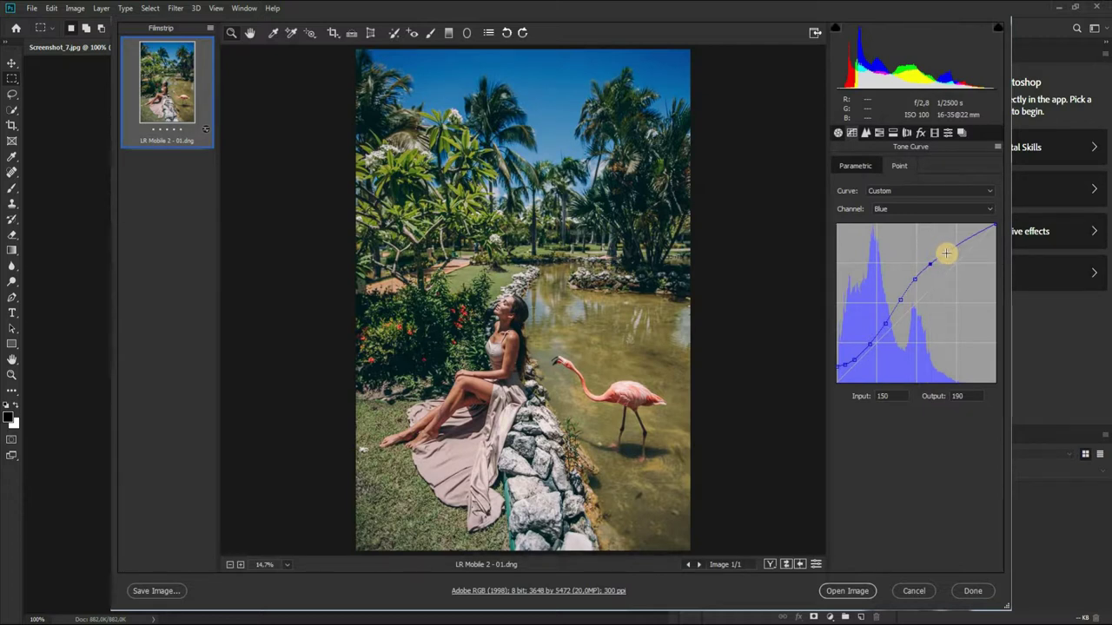
left_click(944, 252)
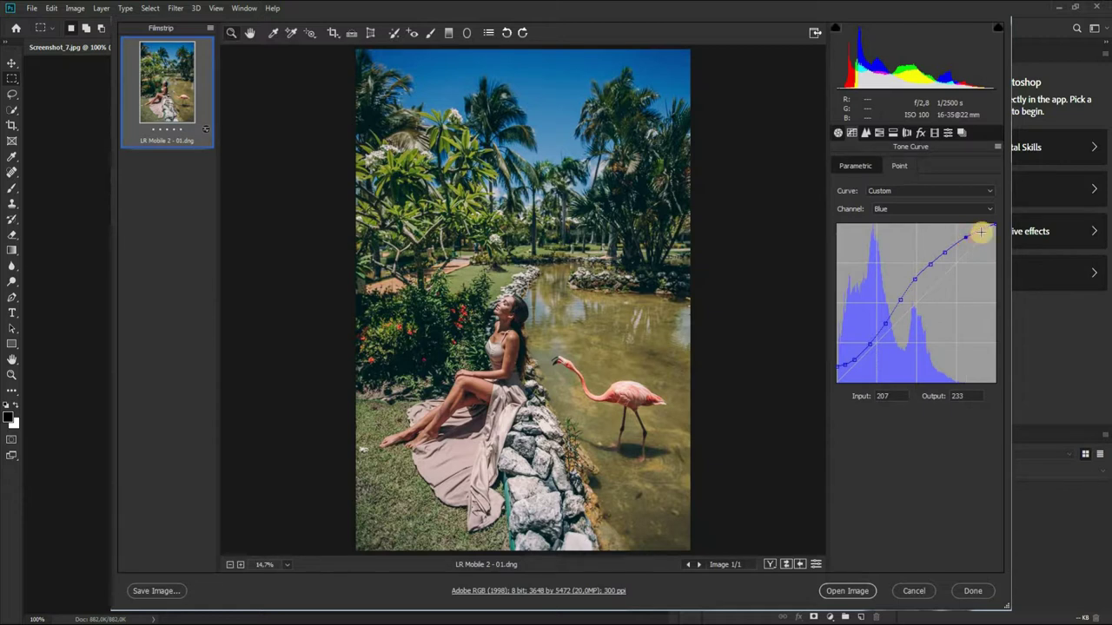
left_click(981, 230)
left_click_drag(984, 230, 1006, 227)
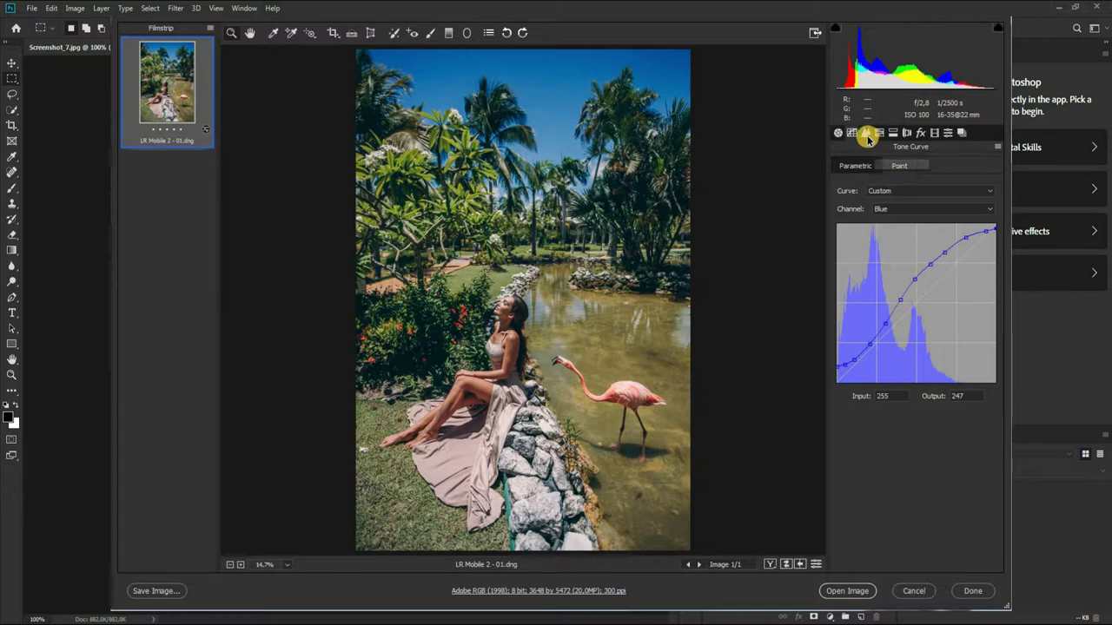
Step: Set Detail sharpening Amount to 60 and raise Masking high
left_click(865, 133)
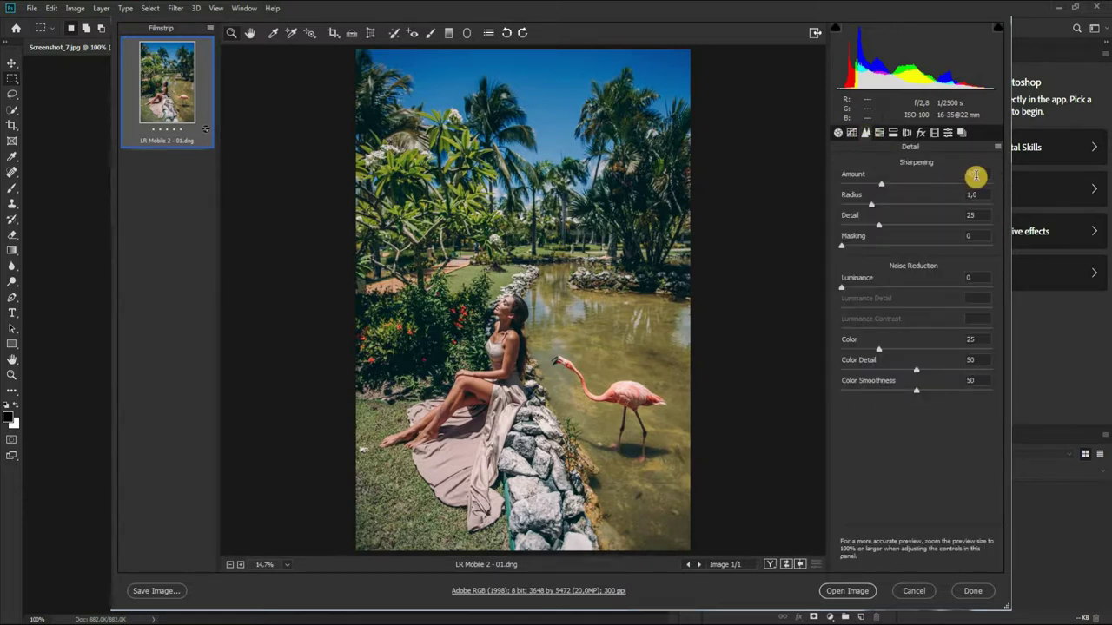
left_click_drag(880, 187, 901, 190)
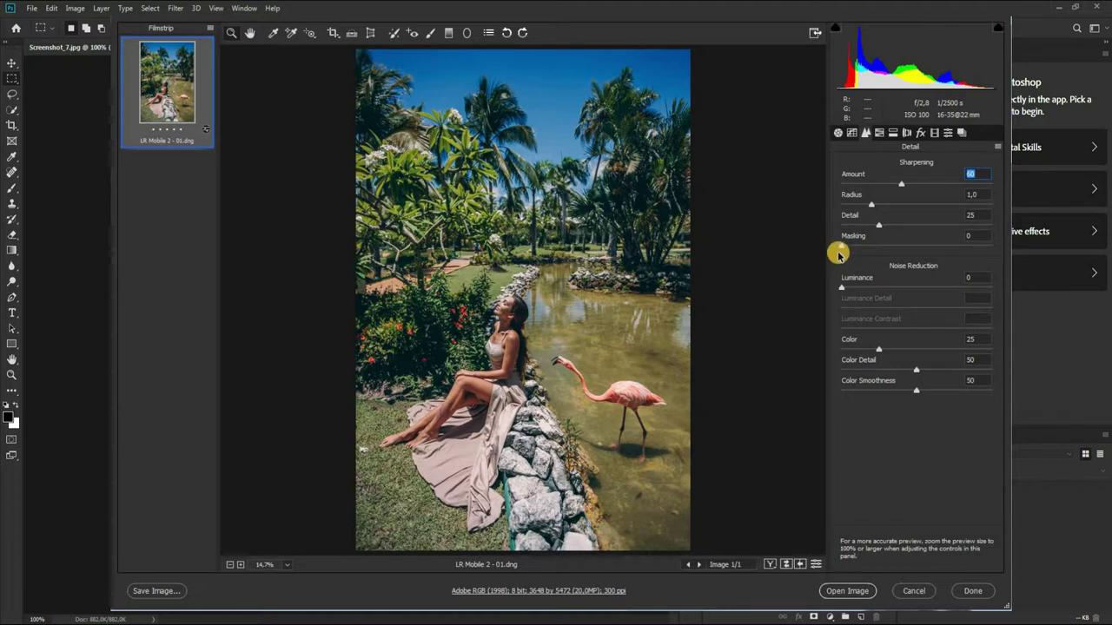
left_click(848, 250)
left_click_drag(848, 251, 961, 248)
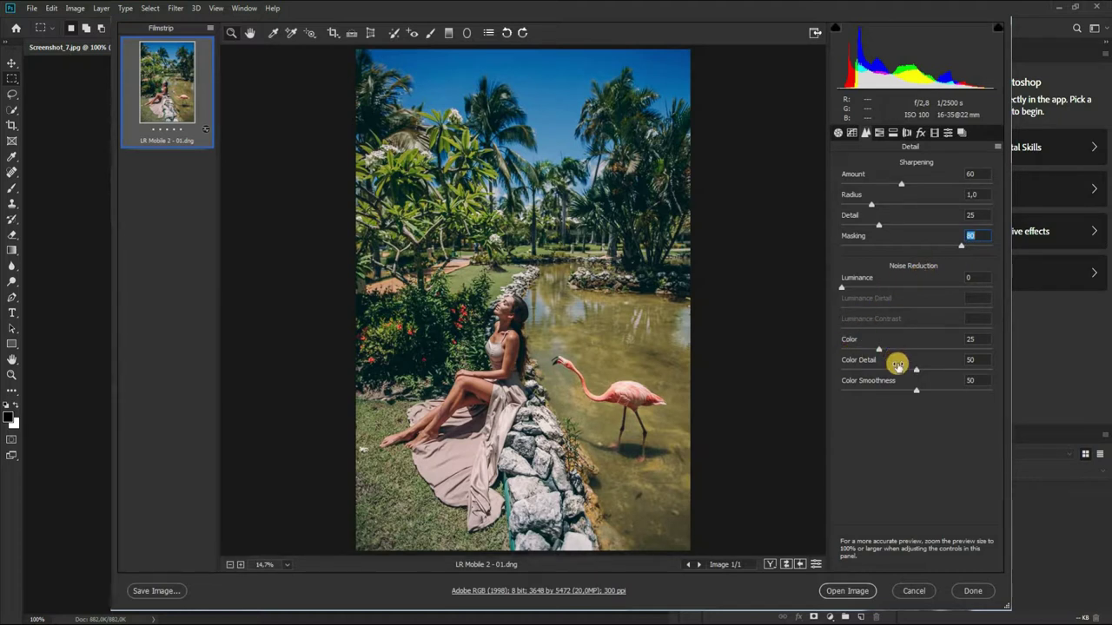
left_click(880, 132)
left_click(844, 166)
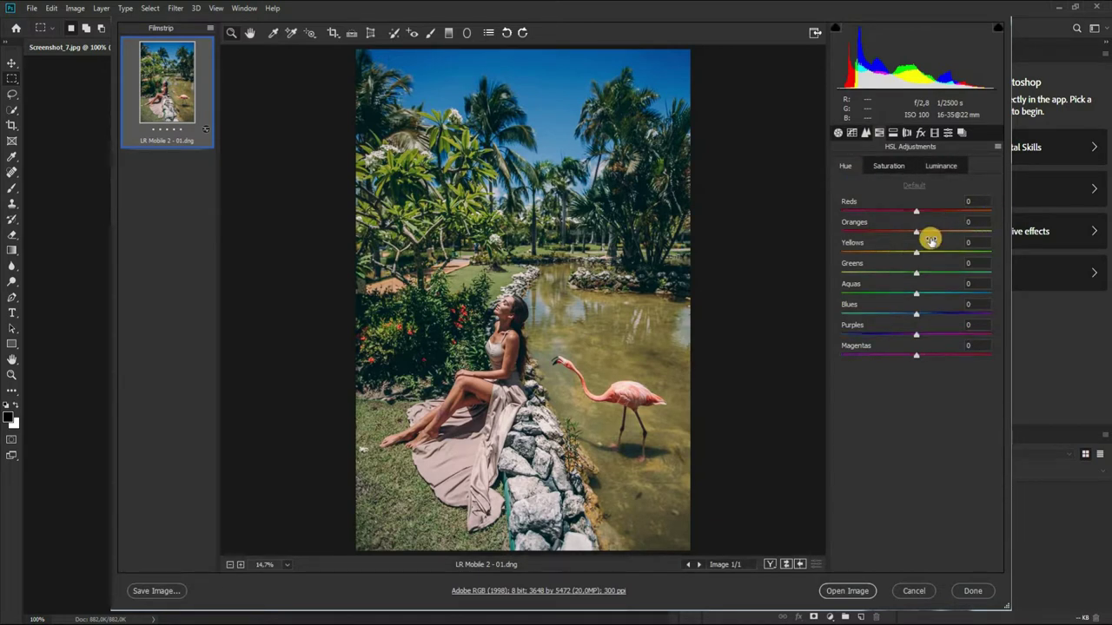
Step: Set HSL hues to Oranges -9, Yellows +9, Greens -49, Aquas +35, Blues -8, with Magentas raised
left_click_drag(914, 233, 910, 233)
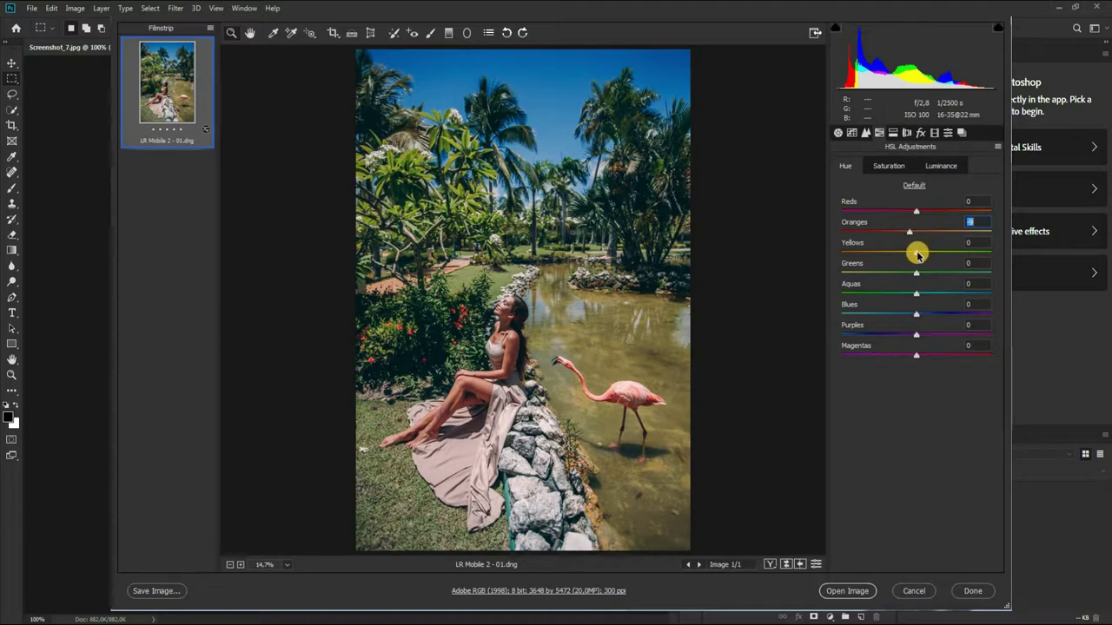
left_click_drag(917, 253, 923, 253)
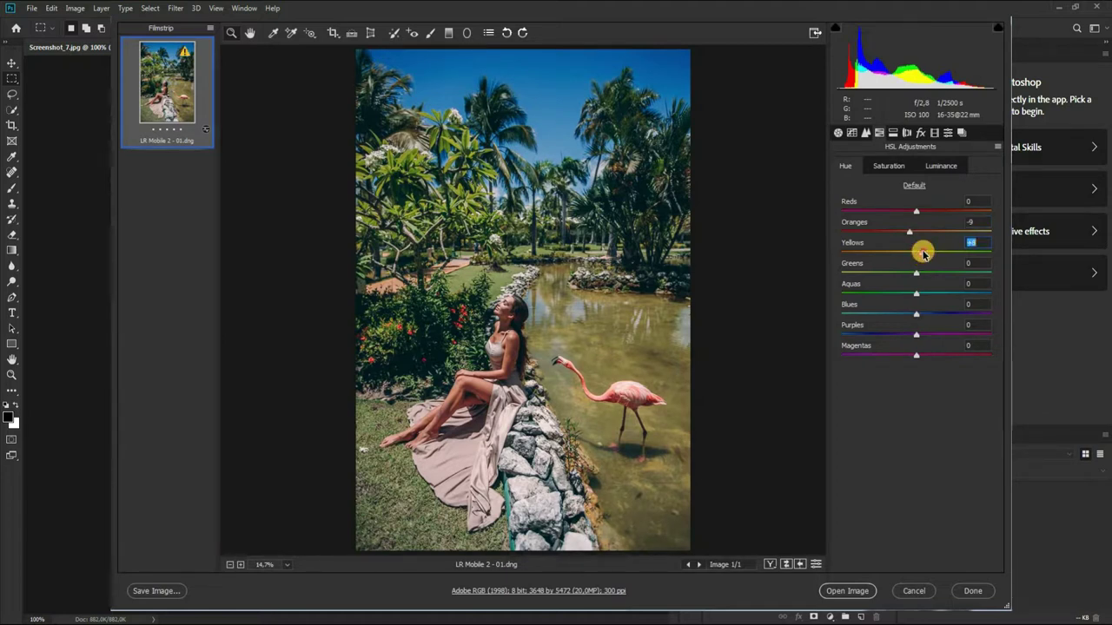
left_click_drag(917, 276, 879, 279)
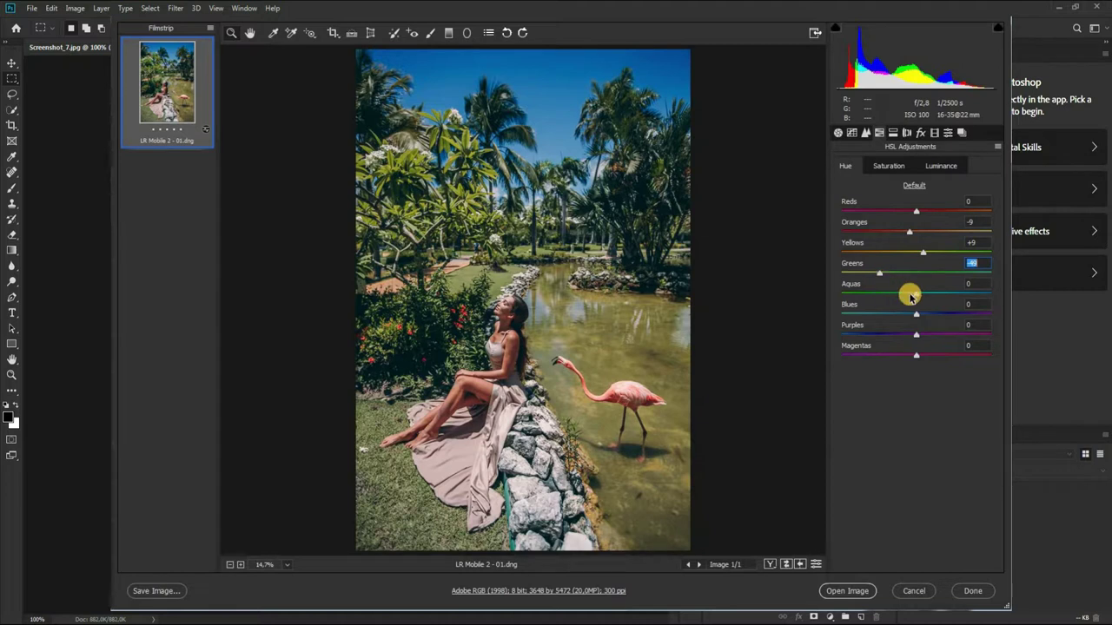
mouse_move(915, 295)
left_mouse_down()
mouse_move(940, 293)
mouse_move(911, 320)
left_mouse_up()
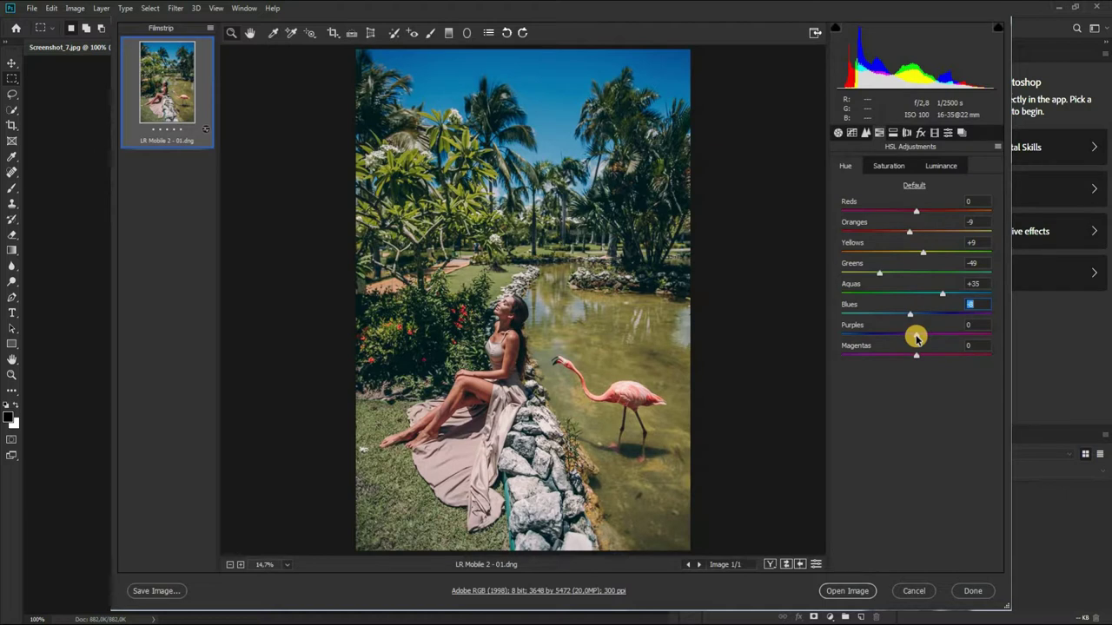
left_click_drag(917, 356, 943, 355)
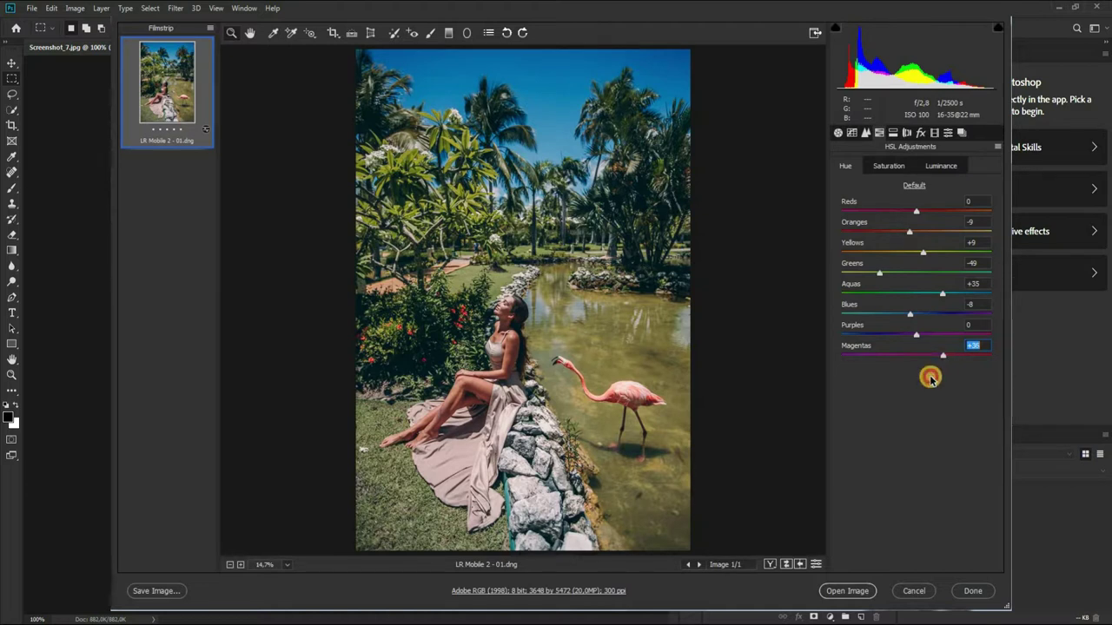
left_click(882, 165)
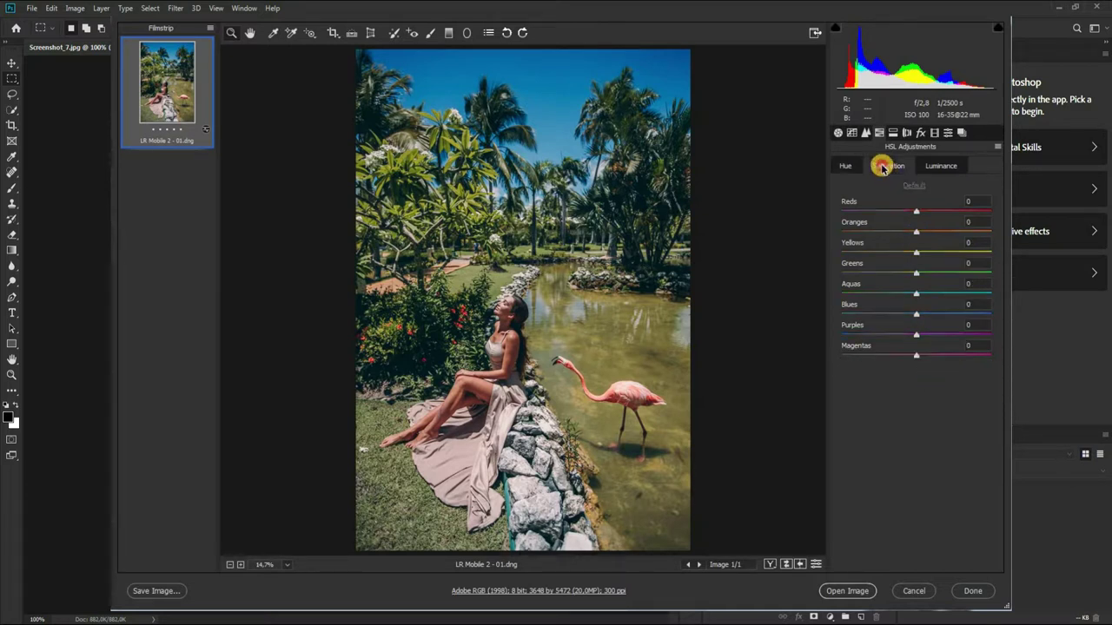
Step: Set HSL saturation Reds 1, Oranges -17, Yellows -24 and Greens -26
left_click(975, 202)
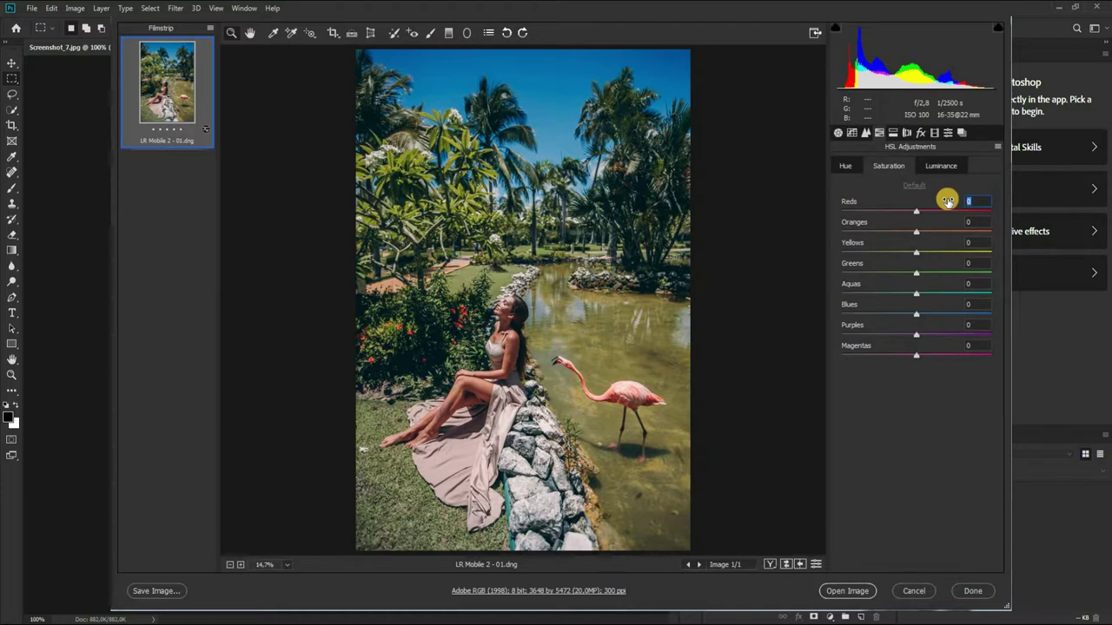
type("+1")
key("Tab")
key("Up")
key("Up")
key("Up")
mouse_move(920, 235)
left_mouse_down()
mouse_move(904, 234)
mouse_move(898, 252)
left_mouse_up()
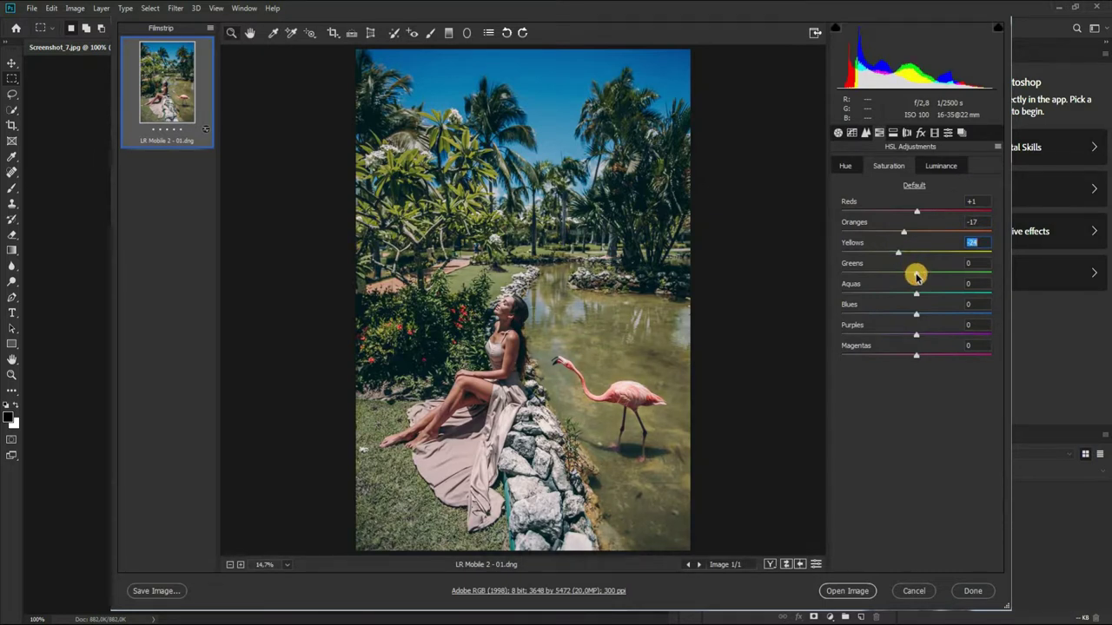
left_click_drag(916, 275, 898, 275)
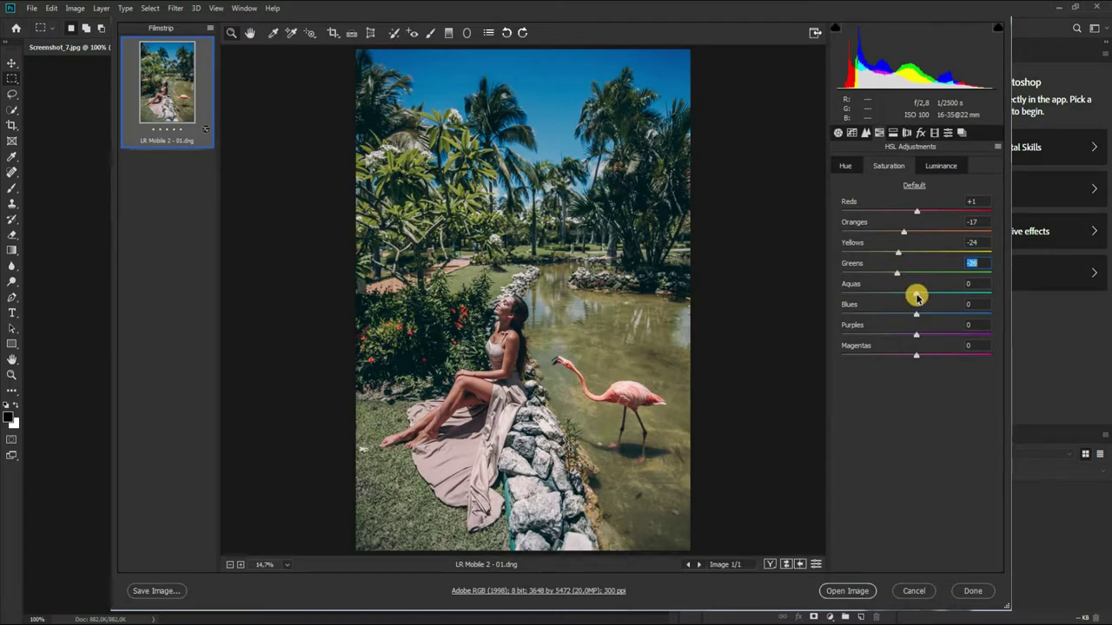
Step: Set saturation Aquas +42, Blues -38, Purples +23, and raise Magentas
left_click_drag(916, 297, 948, 297)
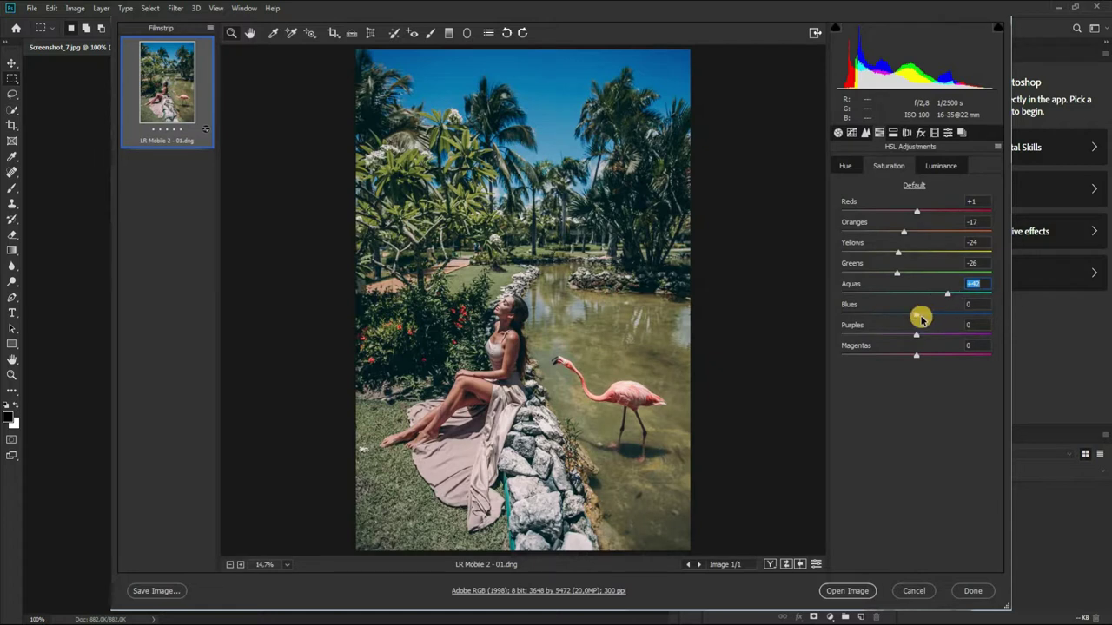
left_click_drag(916, 315, 885, 316)
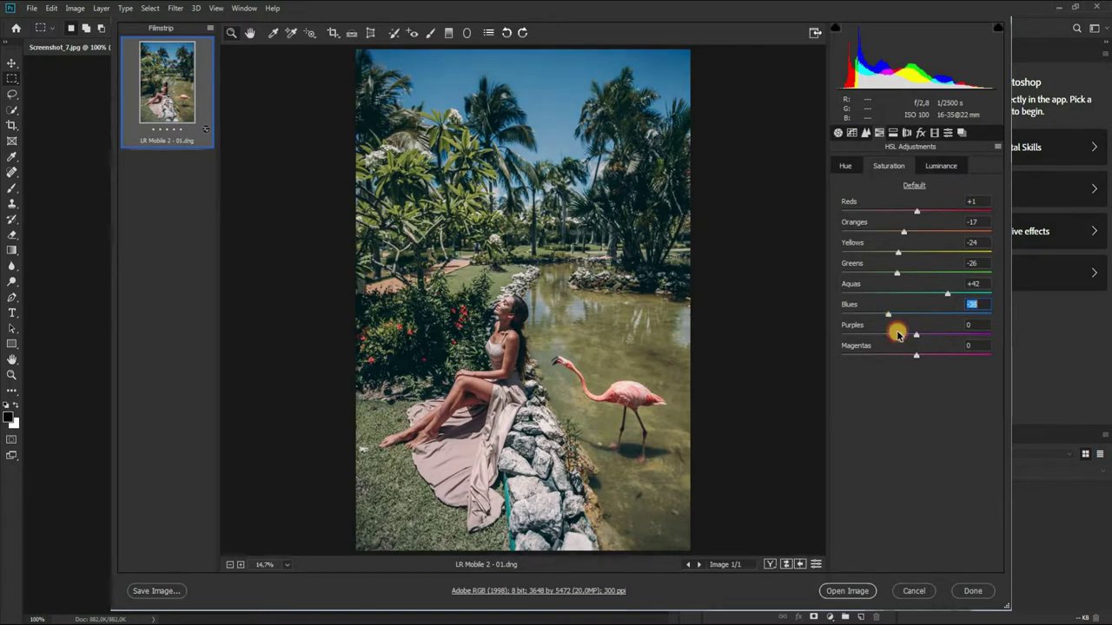
left_click_drag(916, 338, 933, 340)
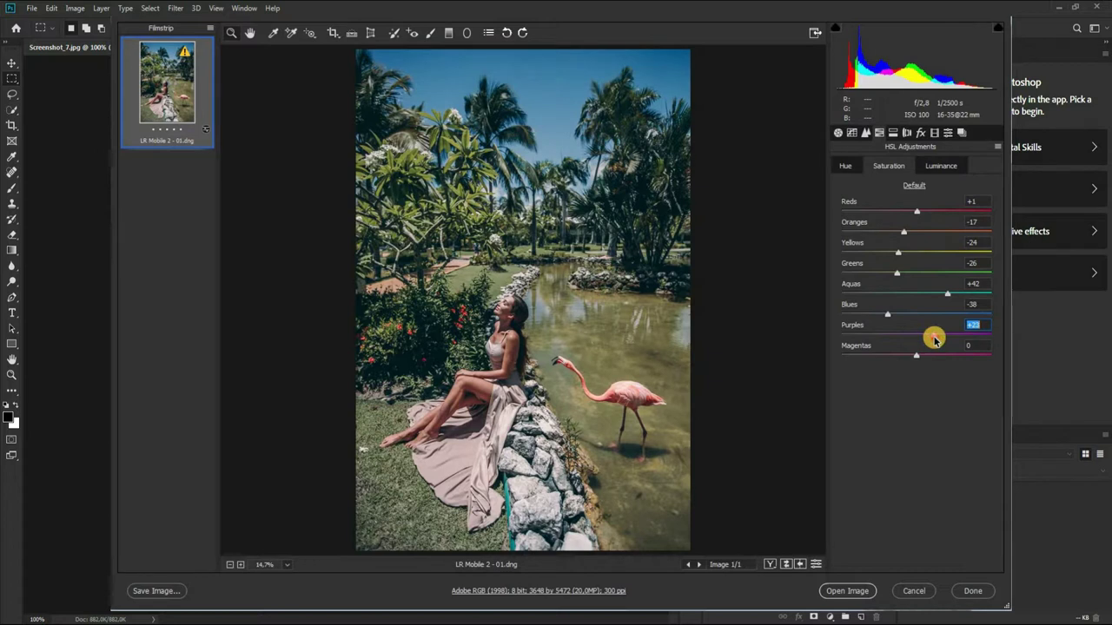
left_click_drag(916, 359, 943, 361)
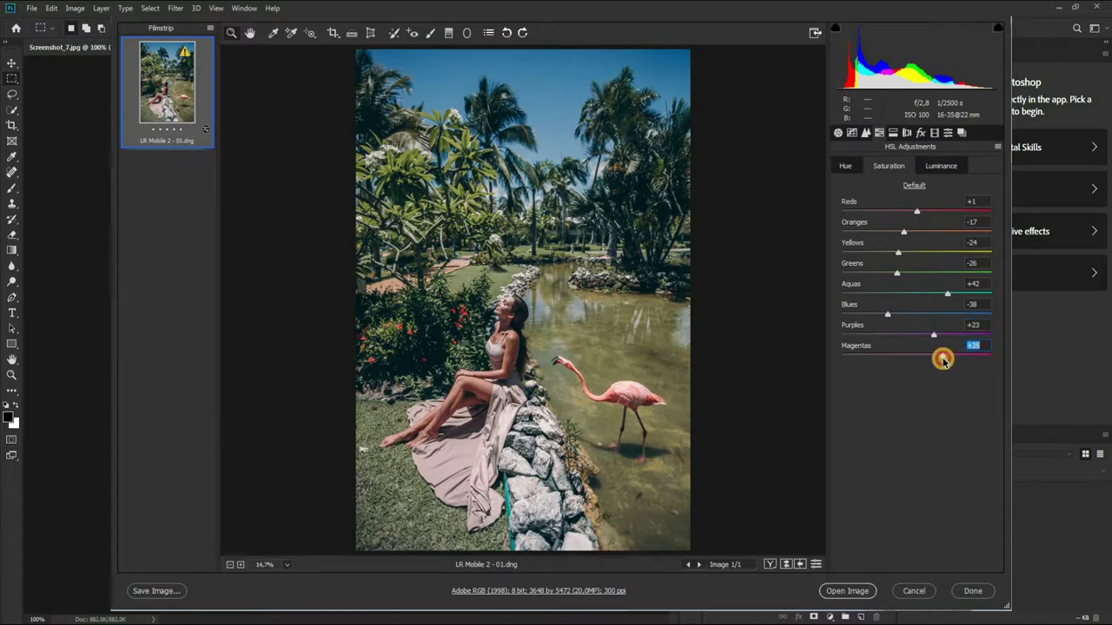
left_click(936, 168)
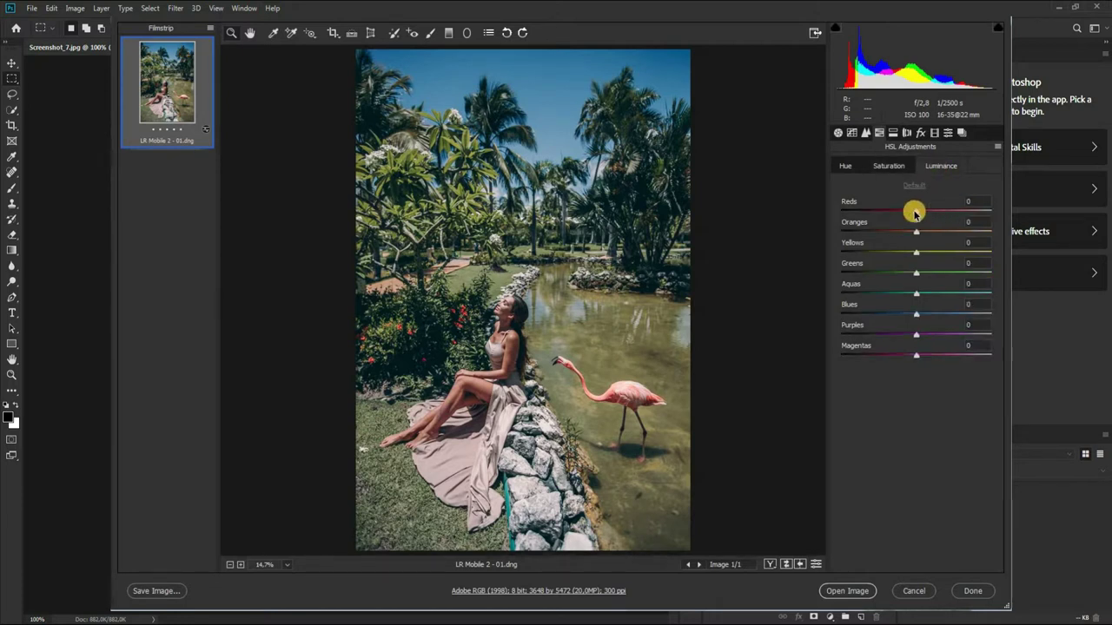
Step: Darken the reds slightly in luminance and brighten Greens luminance to +32
left_click_drag(912, 215, 910, 217)
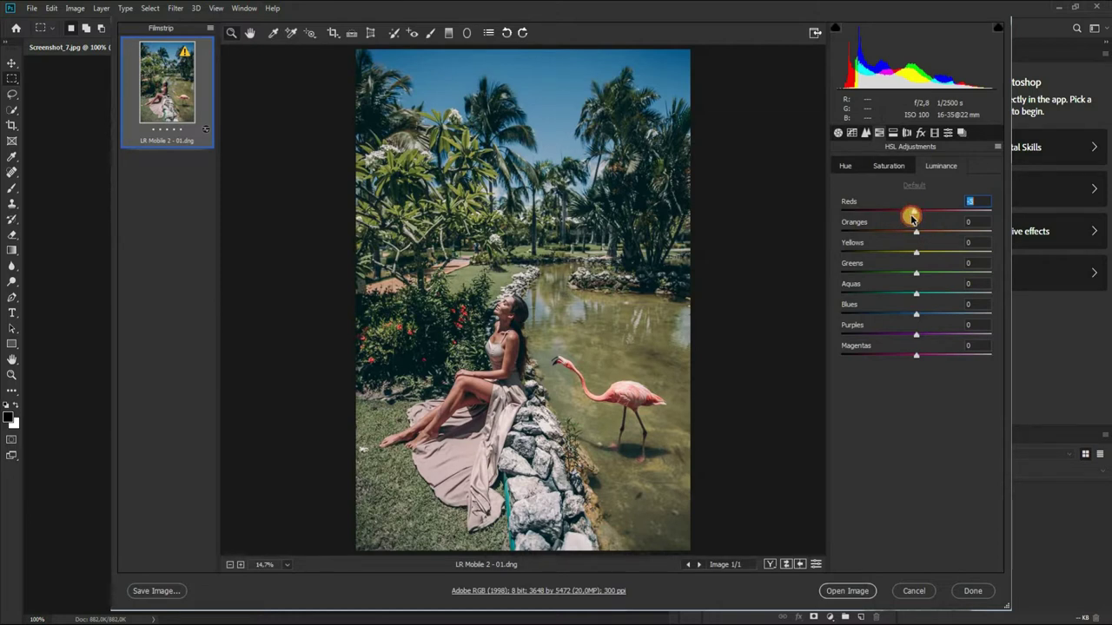
mouse_move(911, 219)
left_mouse_down()
mouse_move(912, 235)
mouse_move(891, 254)
left_mouse_up()
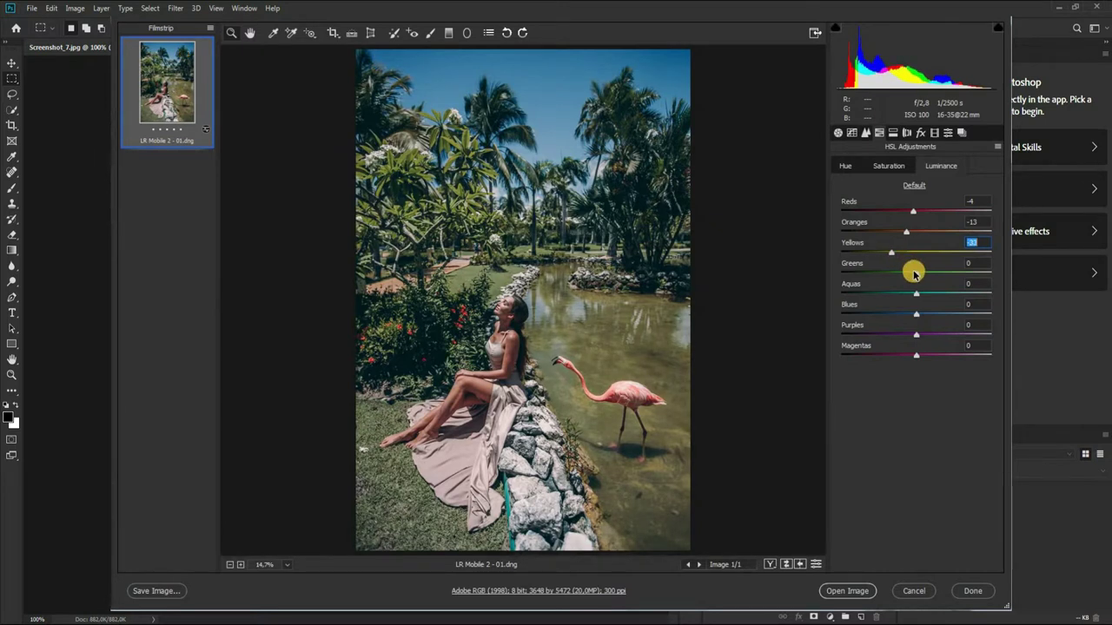
left_click_drag(918, 275, 940, 275)
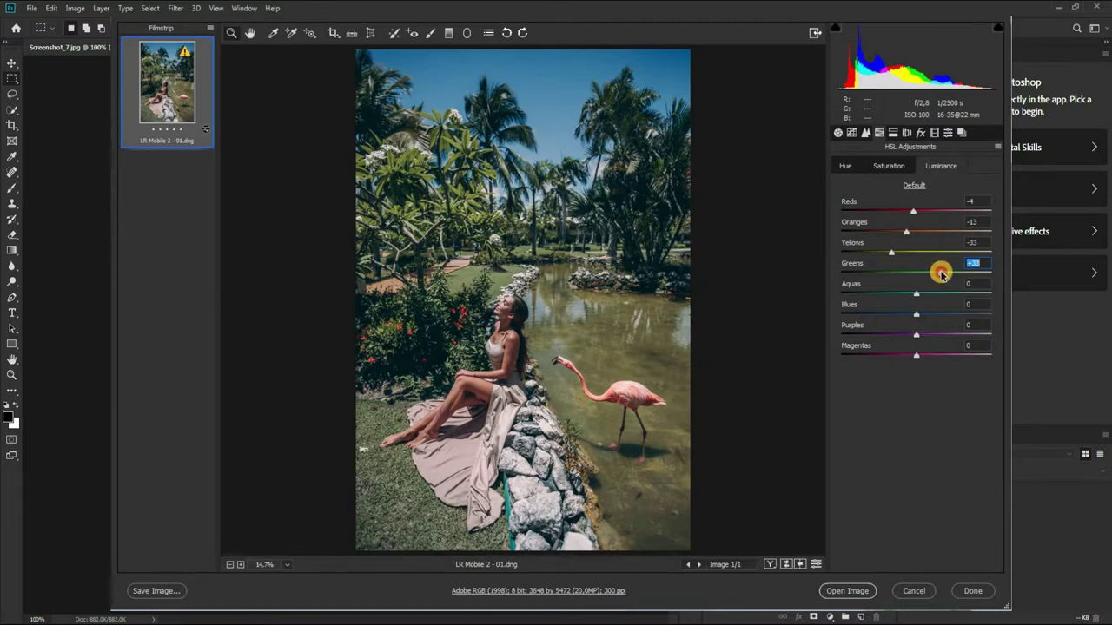
Step: Raise Aquas luminance to +47, Blues to +35 and brighten Purples, then show Split Toning
left_click(916, 296)
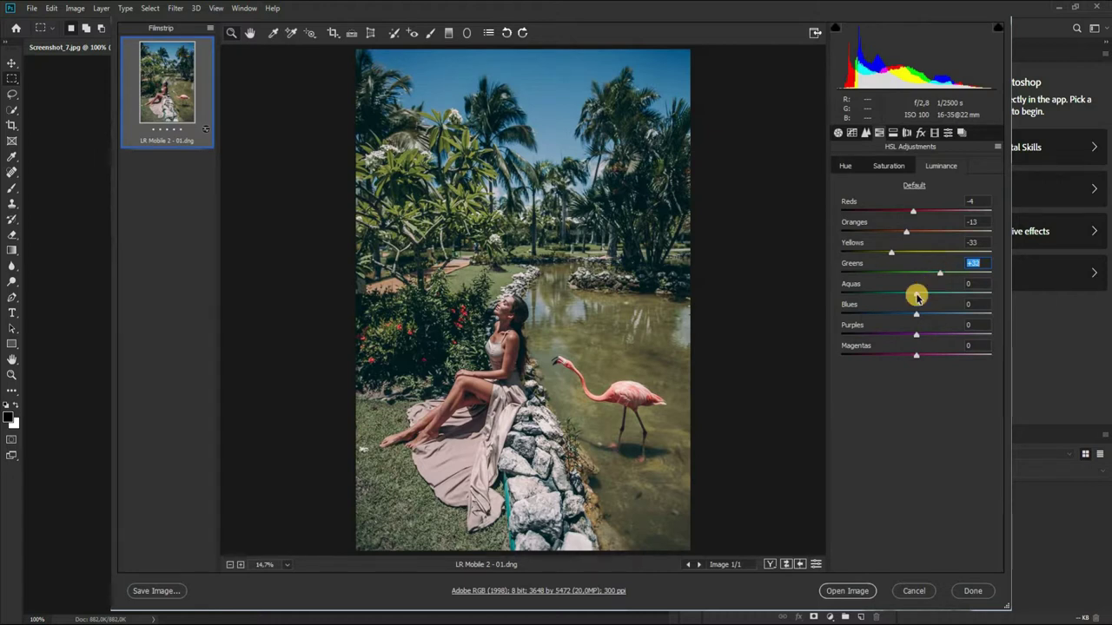
left_click_drag(918, 297, 953, 296)
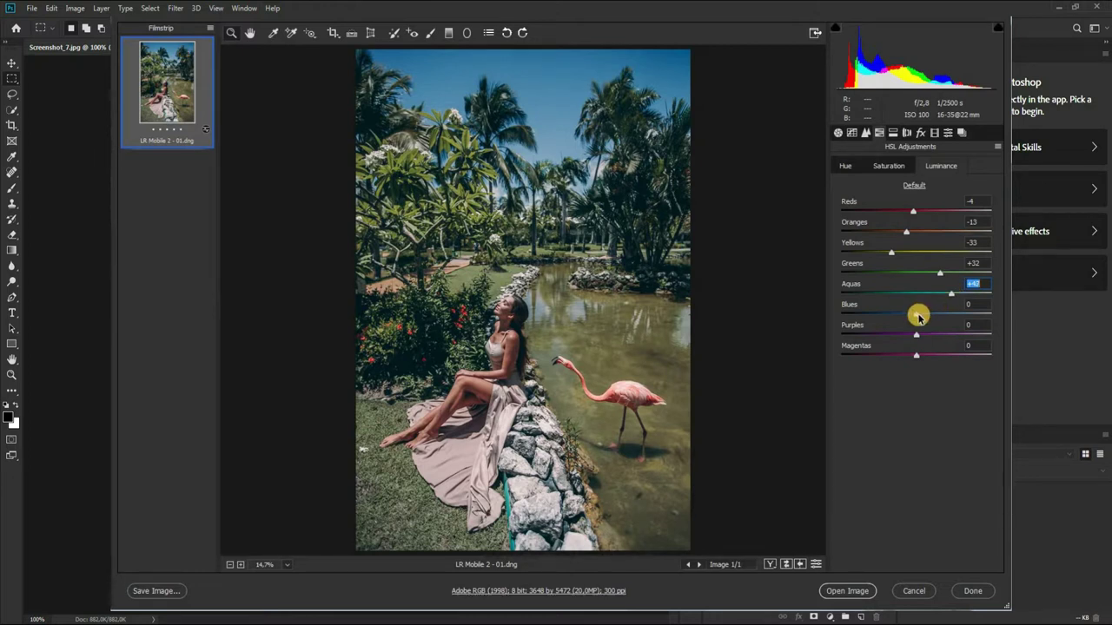
left_click_drag(919, 314, 944, 317)
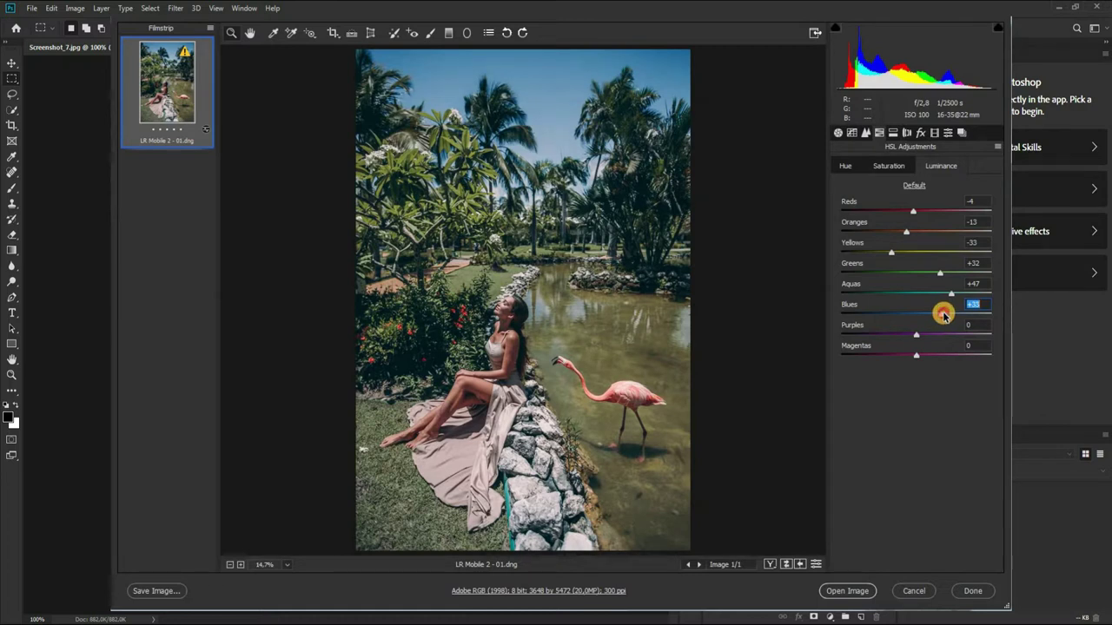
key("Tab")
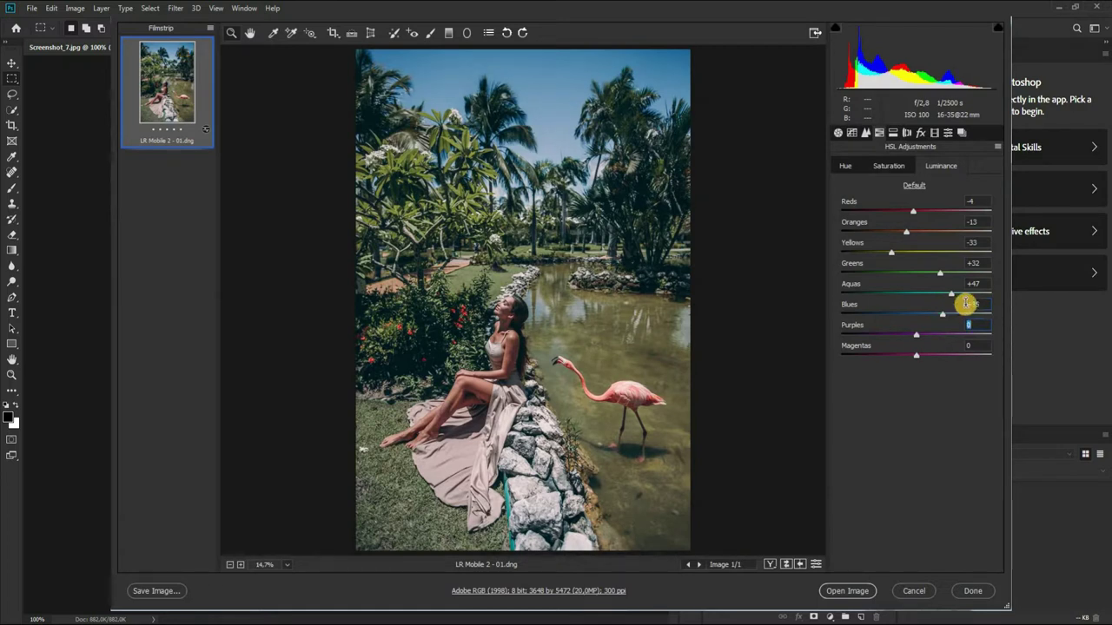
left_click_drag(919, 335, 949, 340)
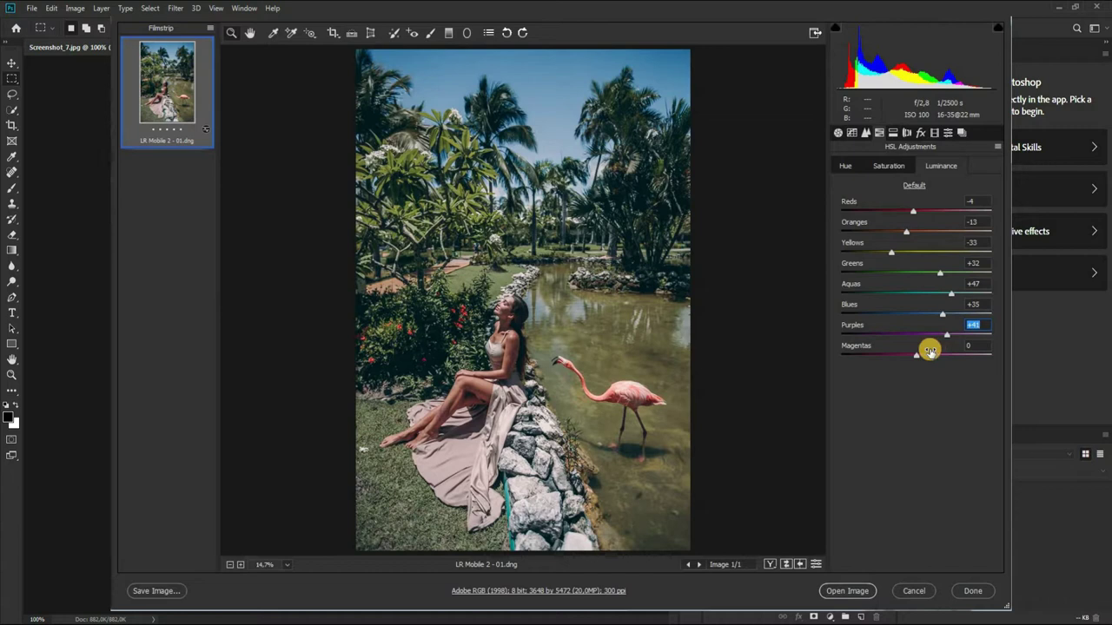
left_click(892, 132)
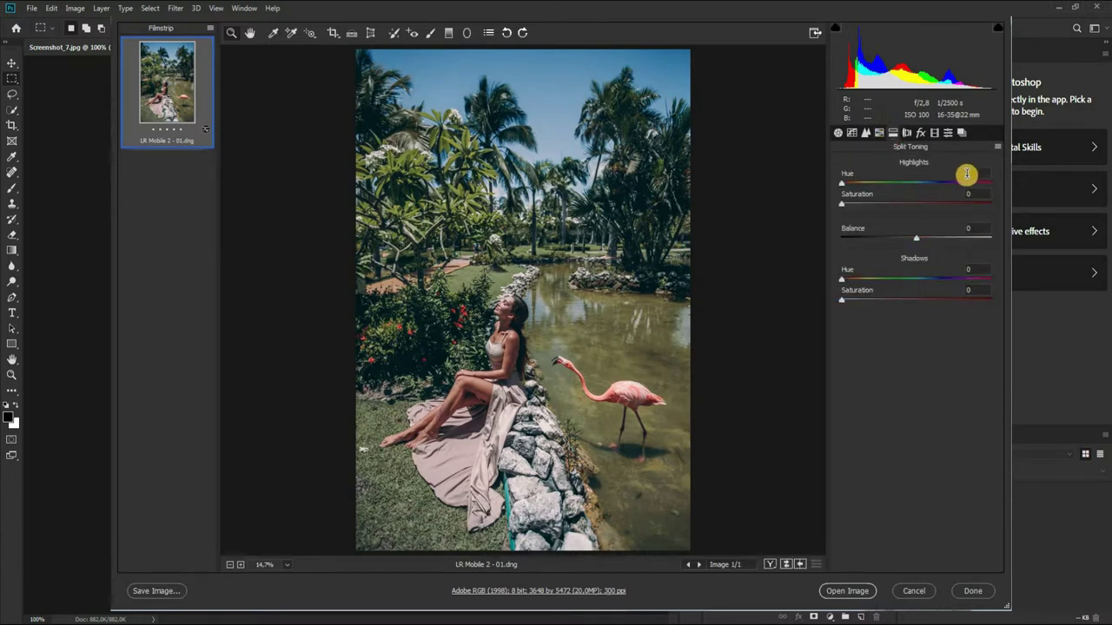
Step: Set the split-toning Highlights Hue to 32 and Balance to +100
left_click(956, 173)
type("32")
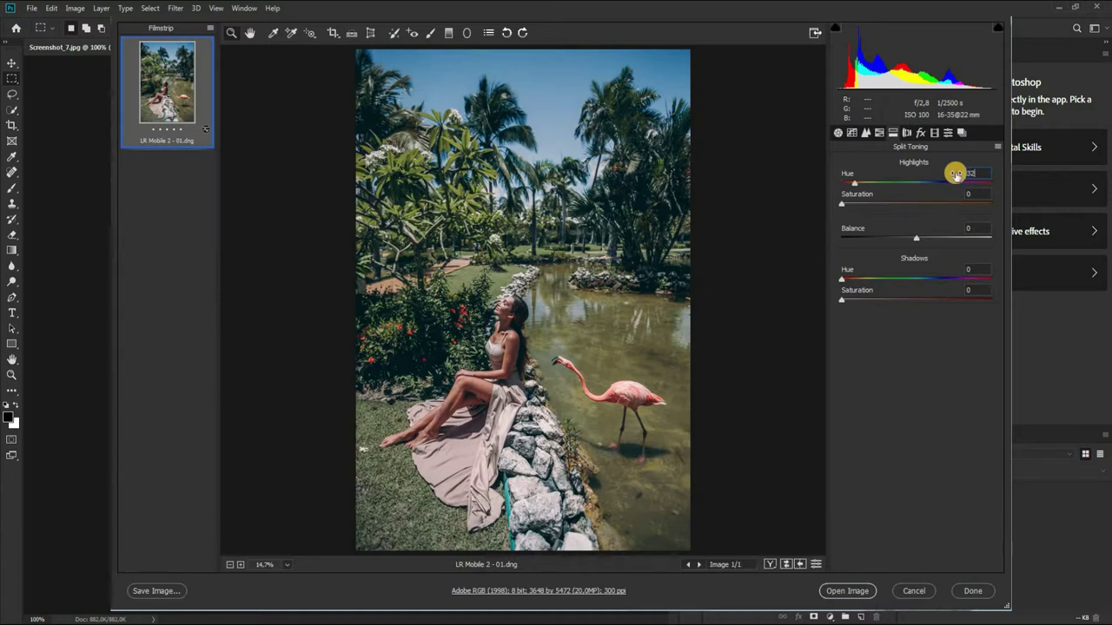
left_click(919, 238)
left_click_drag(920, 240, 997, 241)
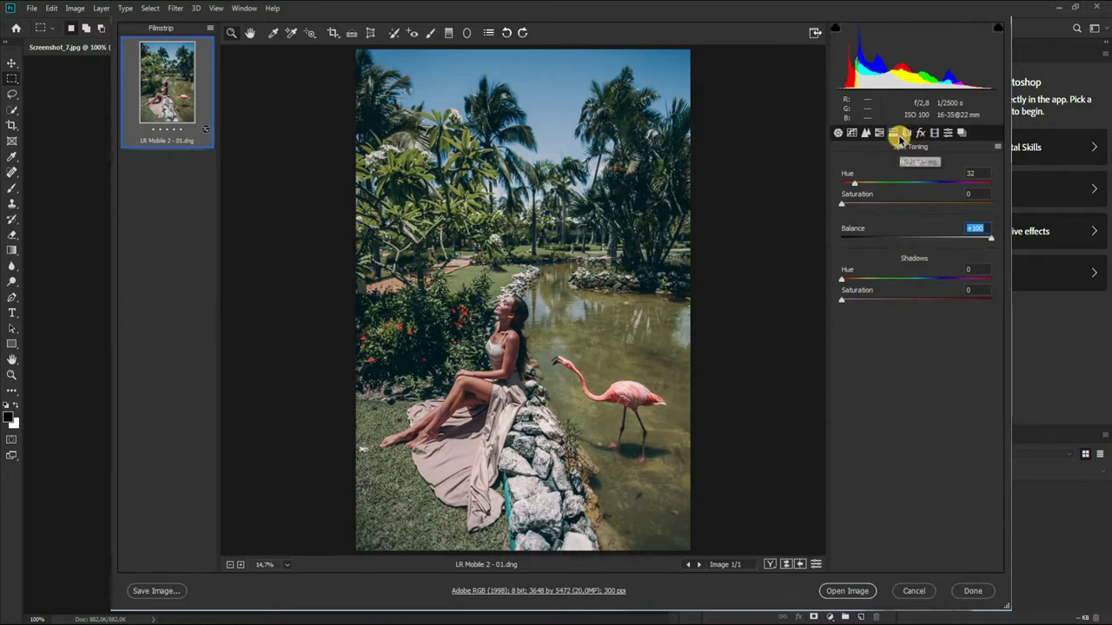
Step: Review the Lens Corrections profile options, then bring up the Effects panel
left_click(907, 132)
left_click(851, 165)
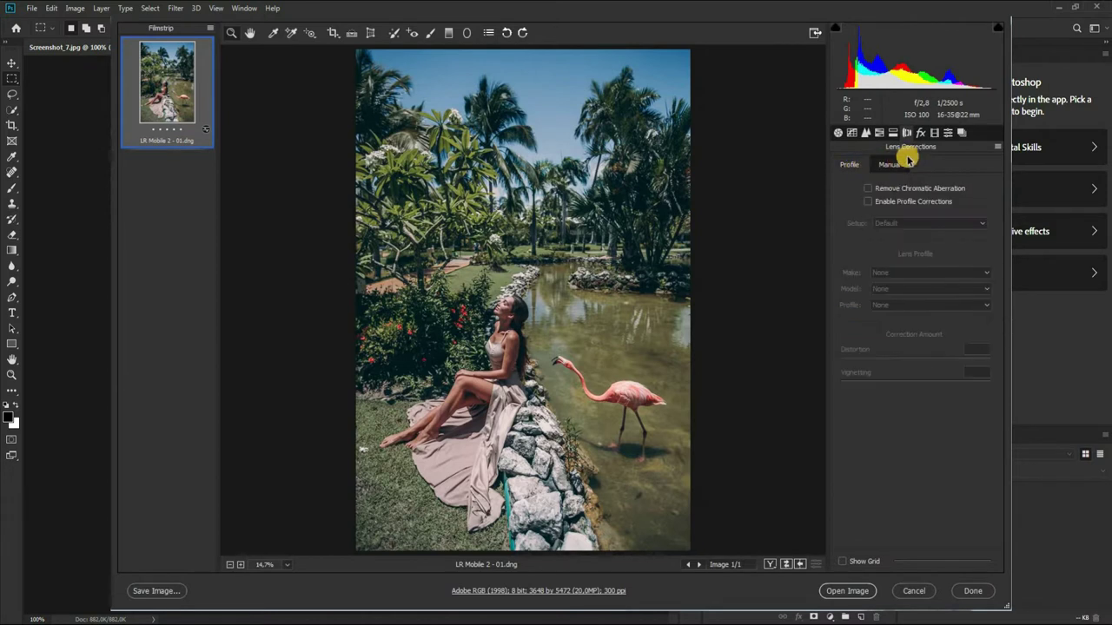
left_click(919, 132)
Step: In Camera Calibration, set Red Primary Hue to +17 and Red Primary Saturation to +12
left_click(933, 132)
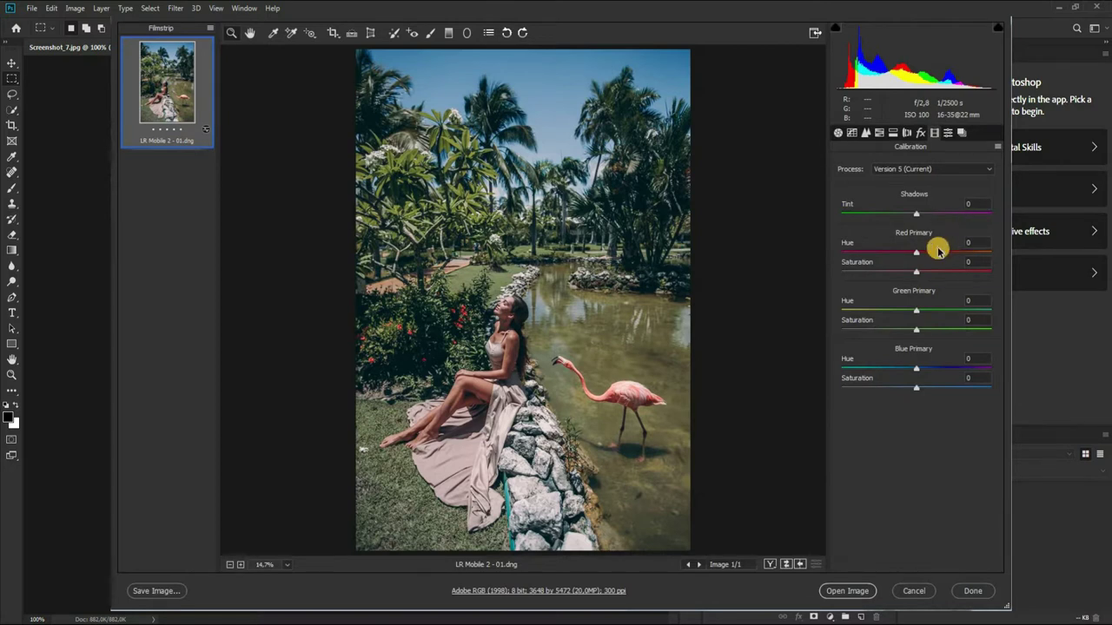
left_click_drag(921, 253, 930, 256)
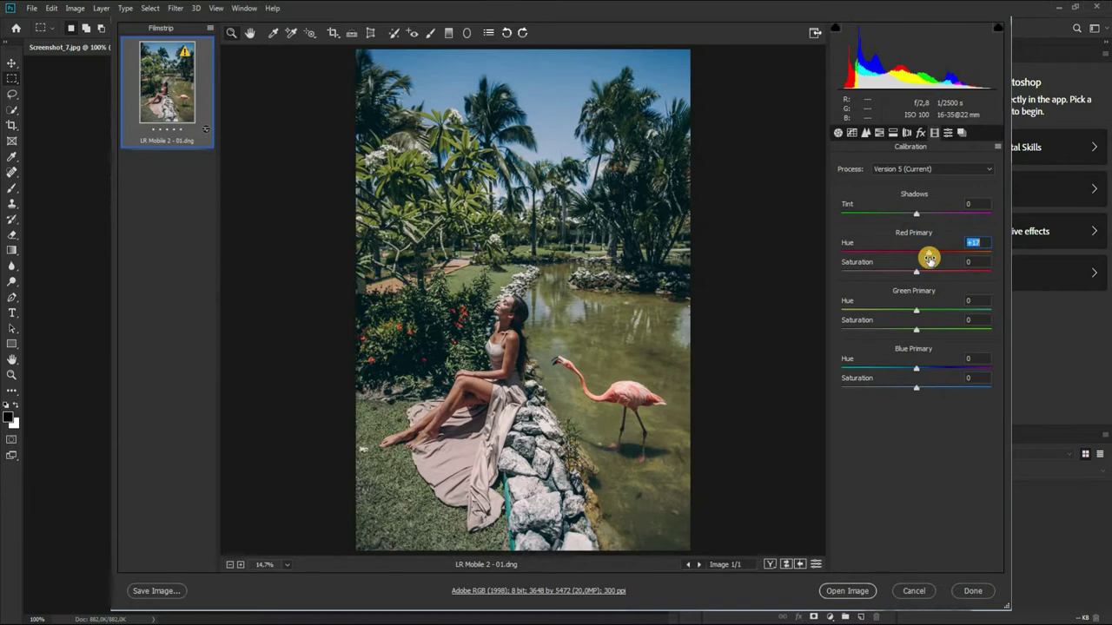
left_click_drag(917, 276, 926, 274)
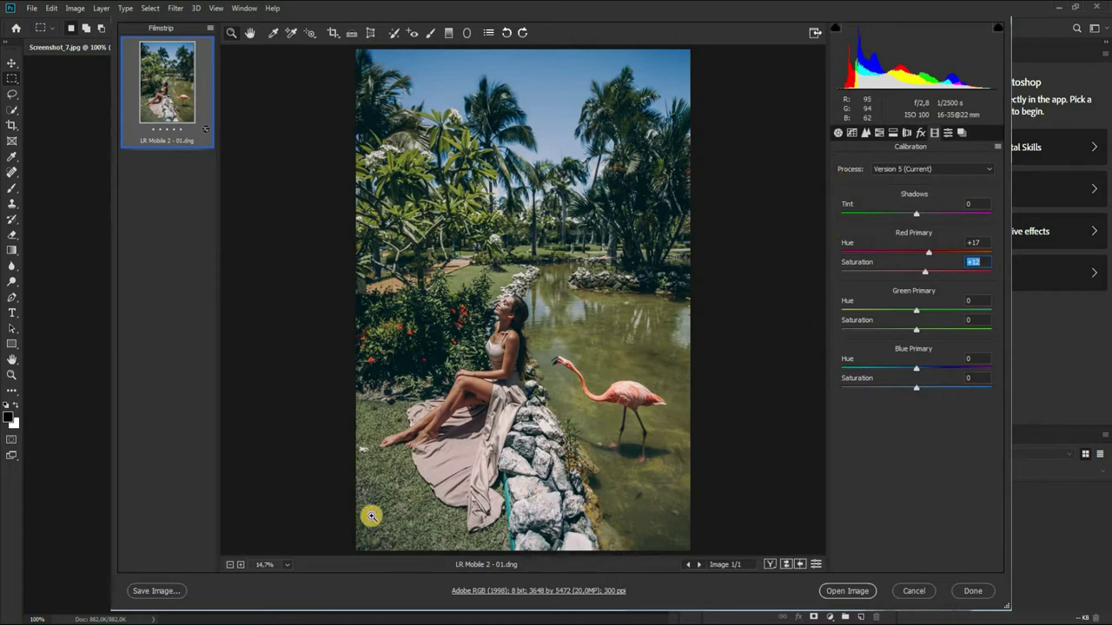
Step: Save the image as Digital Negative FLAMINGO.dng in D:\PRESETS\presets
left_click(156, 591)
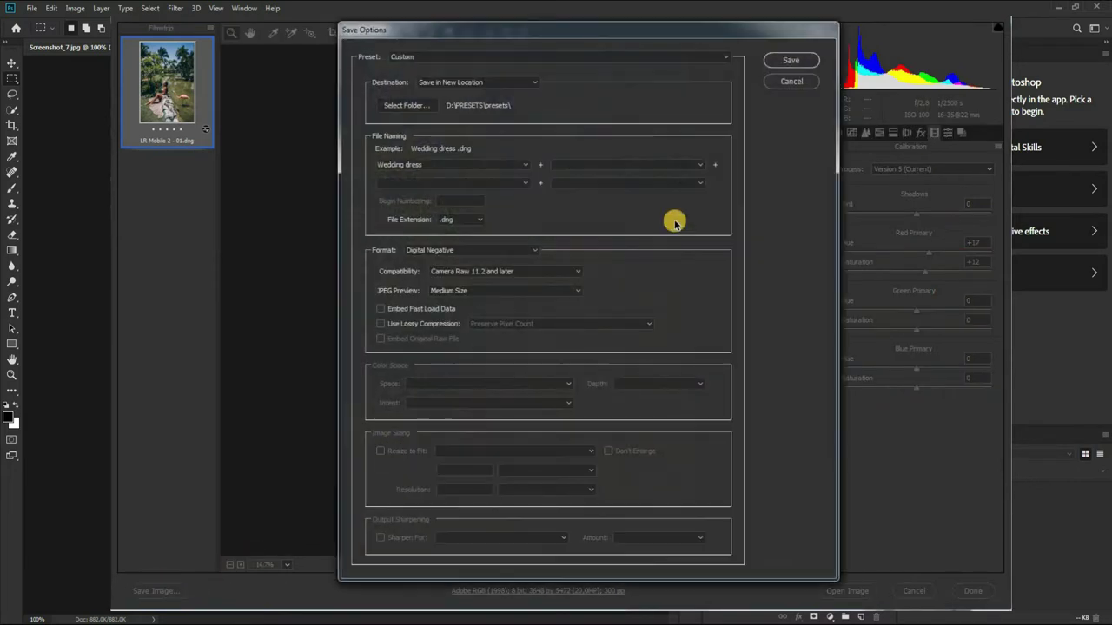
double_click(388, 163)
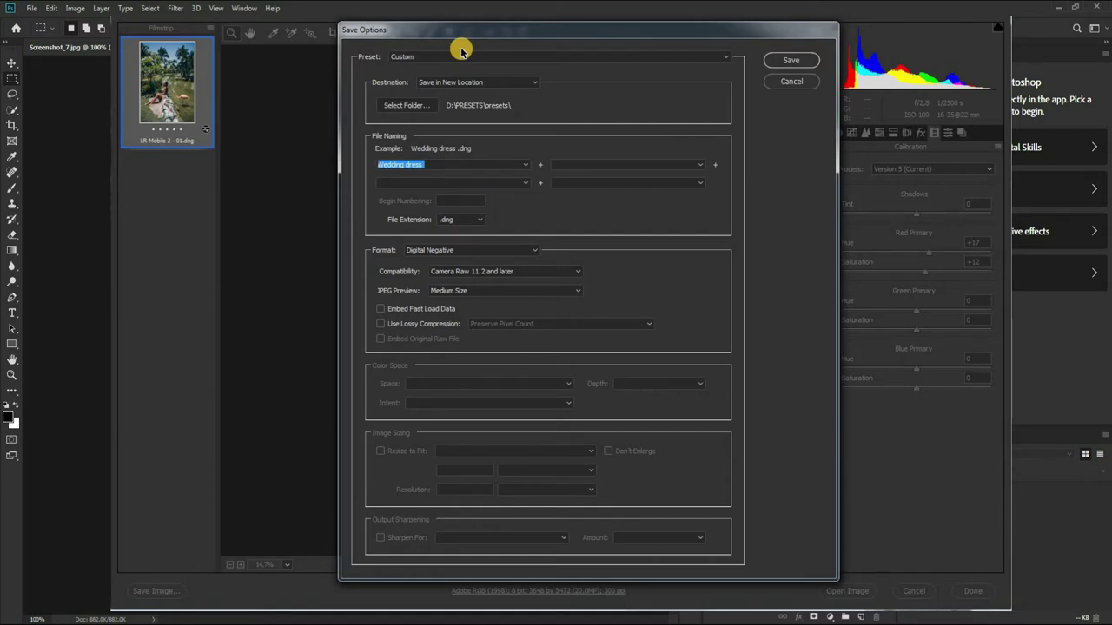
type("FLAMINGO")
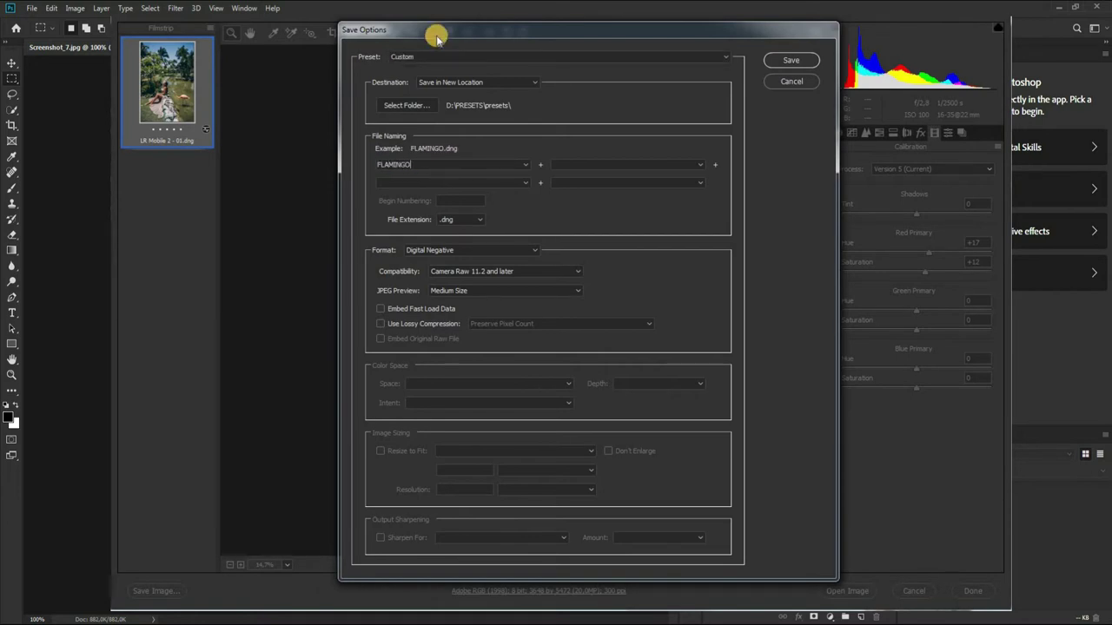
left_click(791, 59)
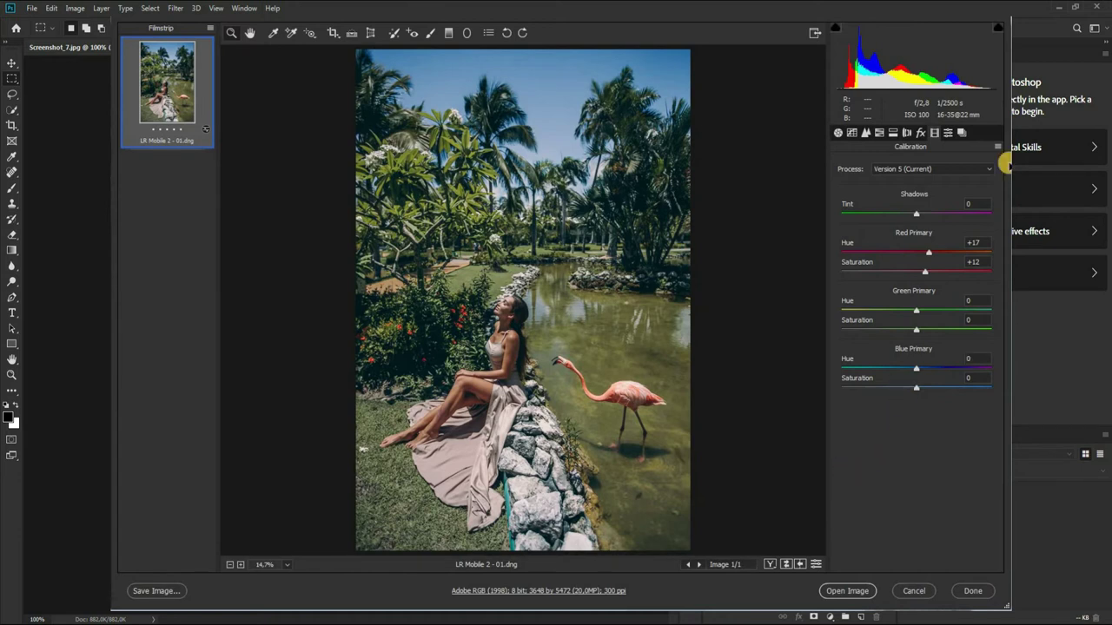
Step: Reset all adjustments to Camera Raw defaults and set the Process to Version 4
left_click(997, 146)
left_click(1001, 171)
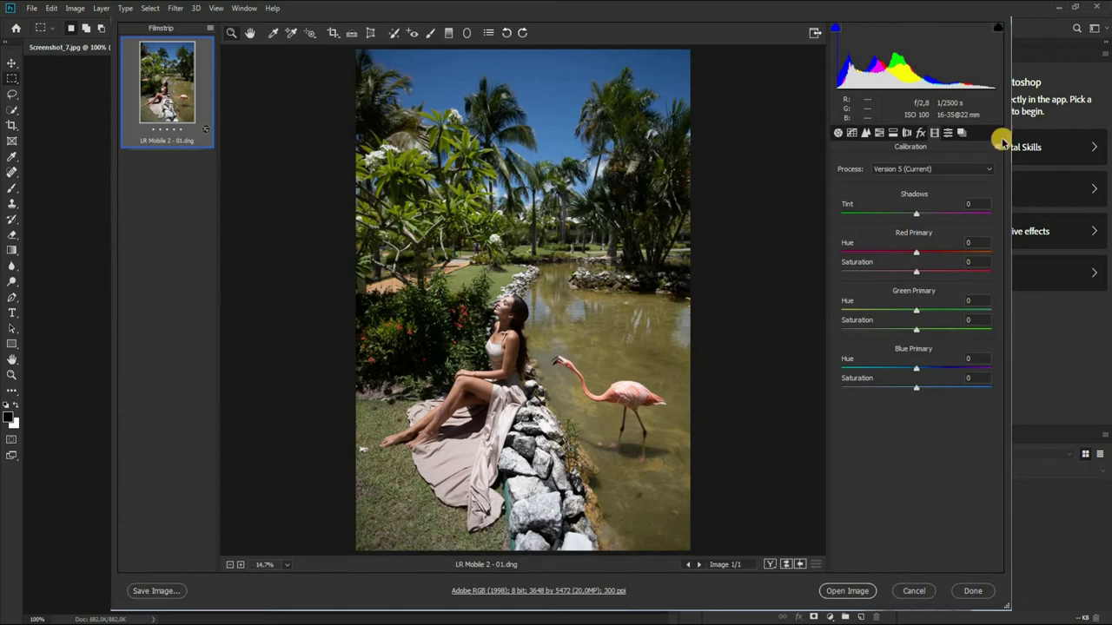
left_click(1002, 148)
left_click(1005, 318)
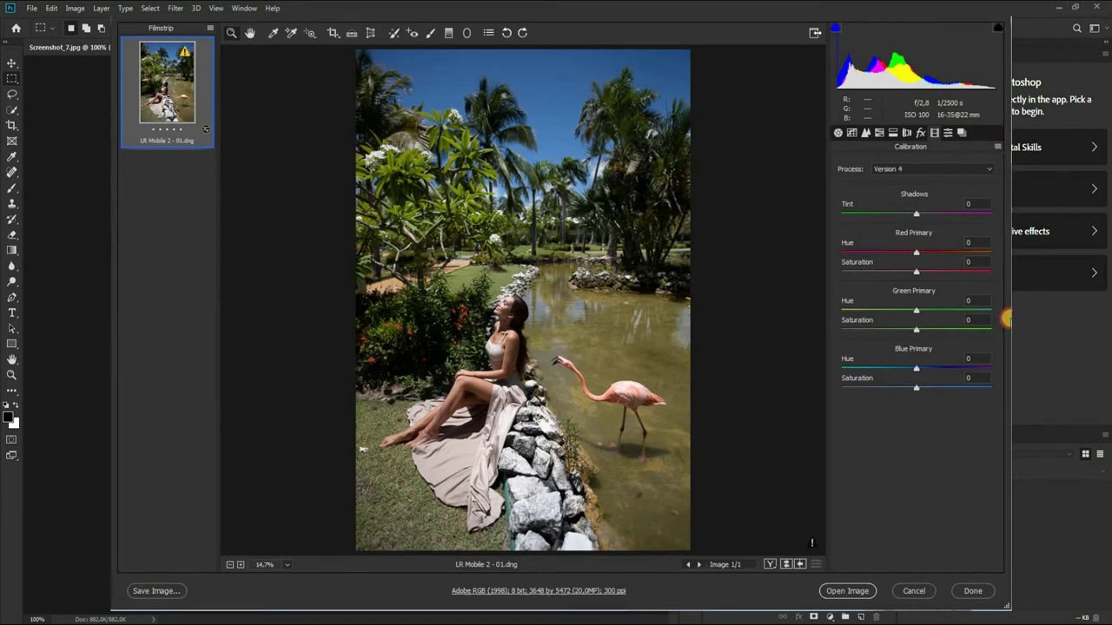